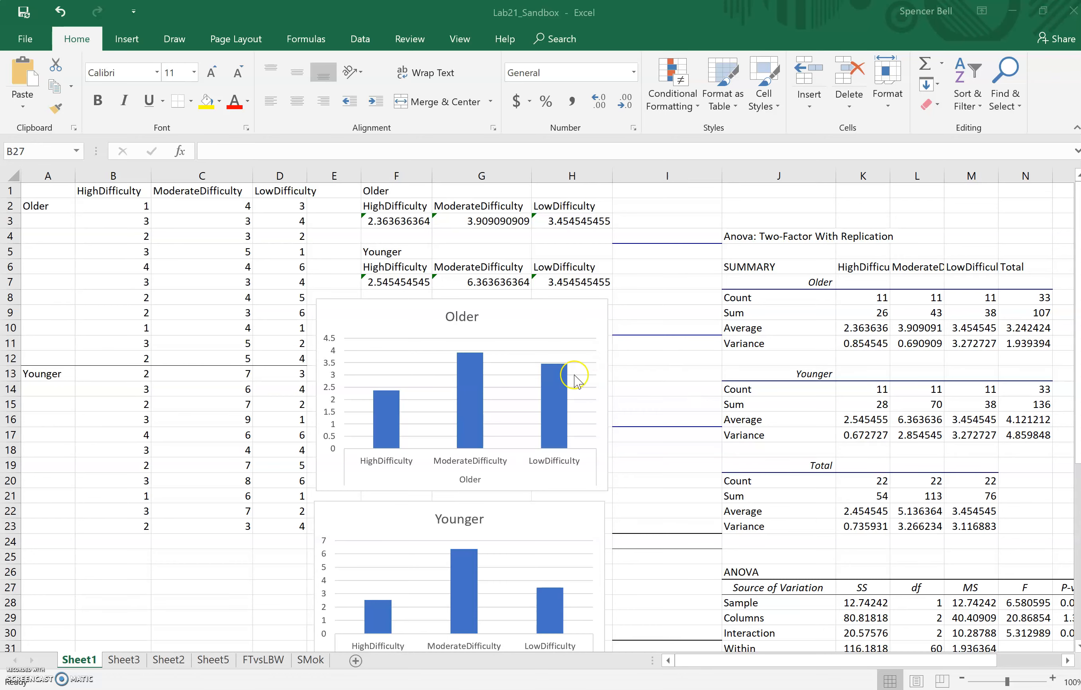
# Review the Older and Younger bar charts on Sheet1 and switch to Sheet3.
pyautogui.scroll(-1, 572, 370)
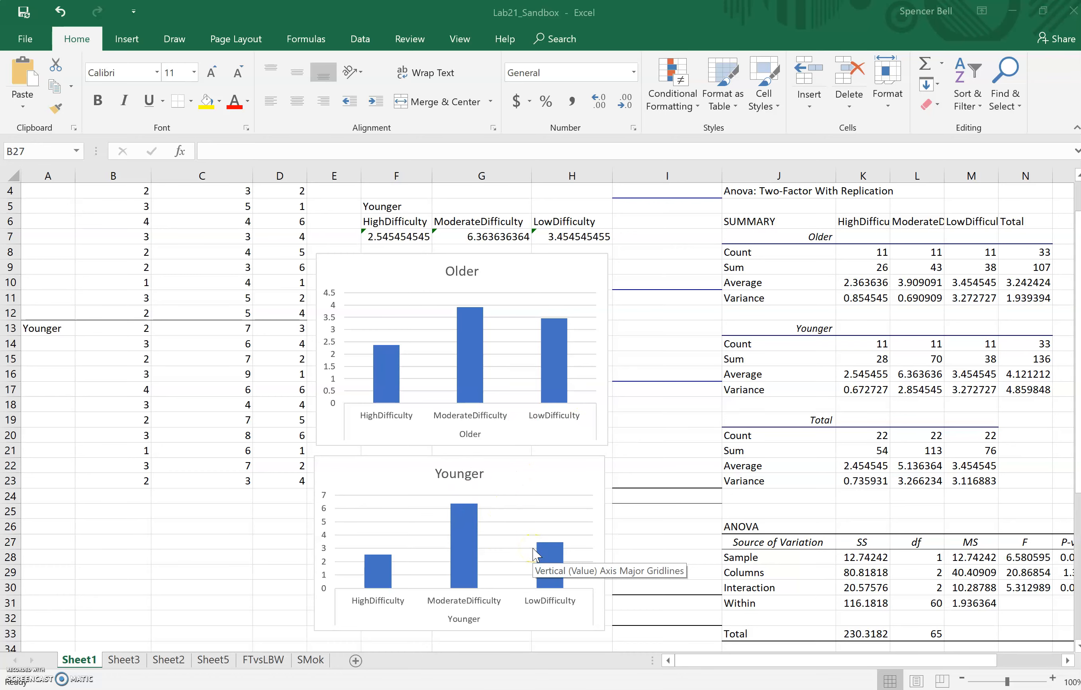
pyautogui.scroll(1, 535, 555)
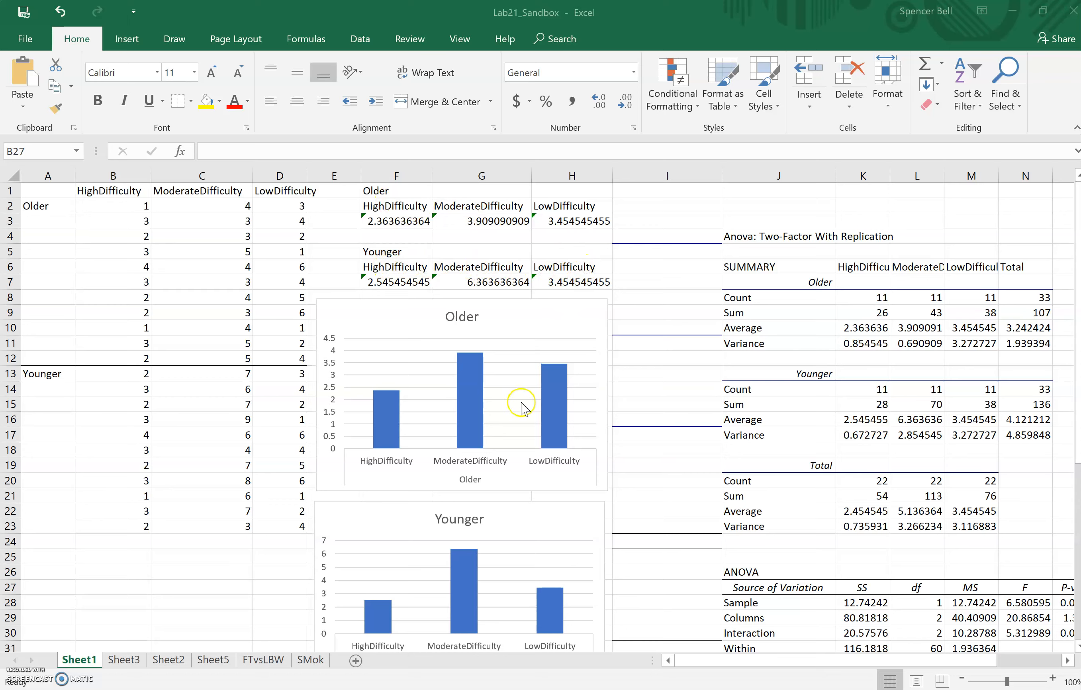
pyautogui.scroll(-1, 522, 409)
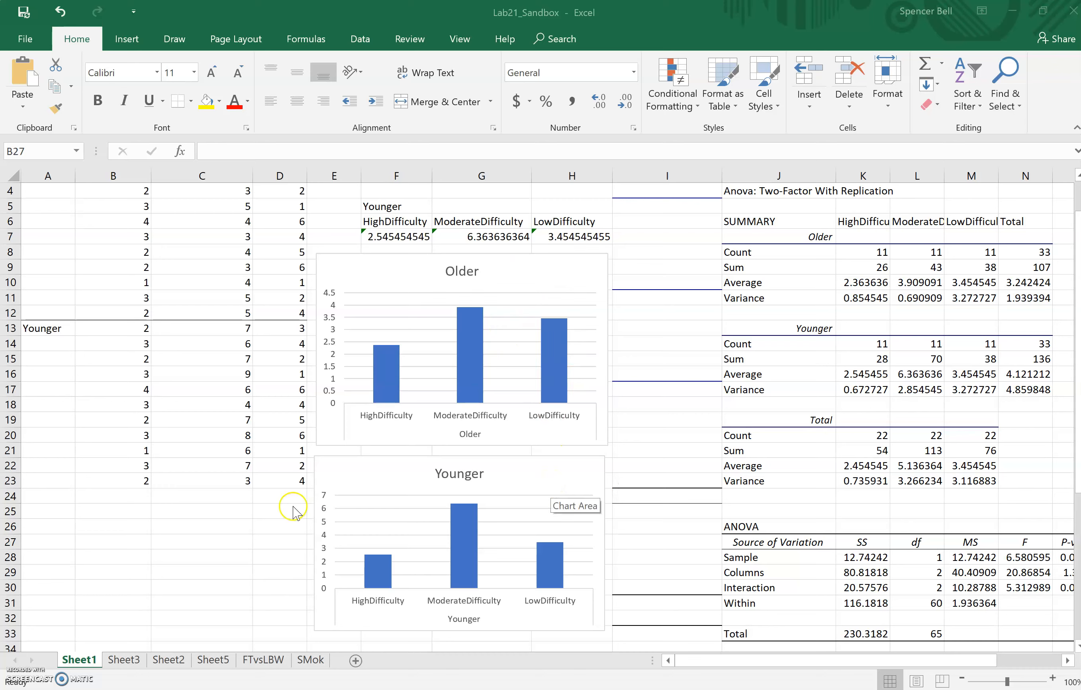
pyautogui.click(175, 663)
pyautogui.click(207, 661)
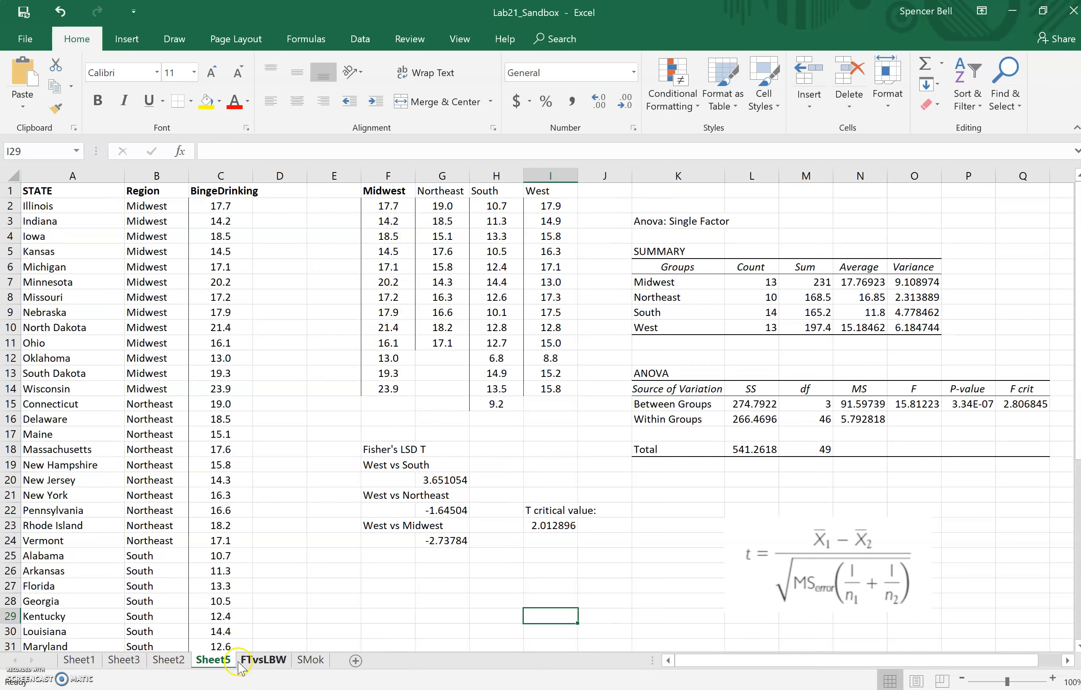
pyautogui.click(124, 661)
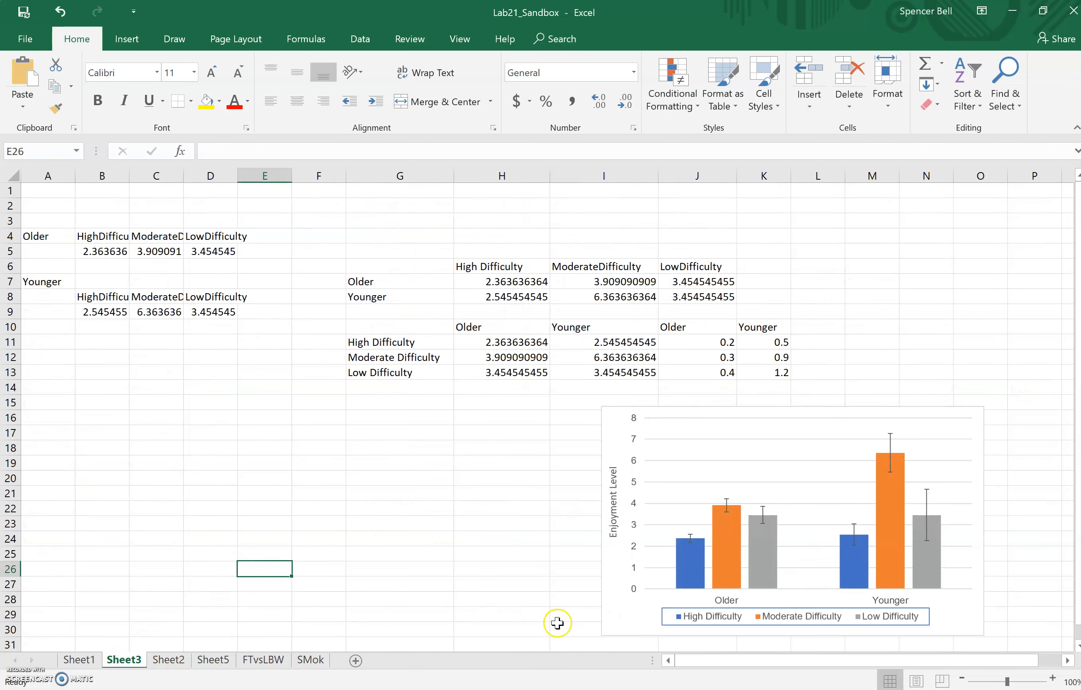
# Examine the existing Enjoyment Level chart, its error values in J11:K13 and the two tables of means on Sheet3.
pyautogui.moveTo(712, 659); pyautogui.dragTo(711, 657)
pyautogui.moveTo(762, 552)
pyautogui.moveTo(868, 590)
pyautogui.moveTo(716, 339); pyautogui.dragTo(714, 370)
pyautogui.moveTo(774, 344); pyautogui.dragTo(776, 373)
pyautogui.click(870, 355)
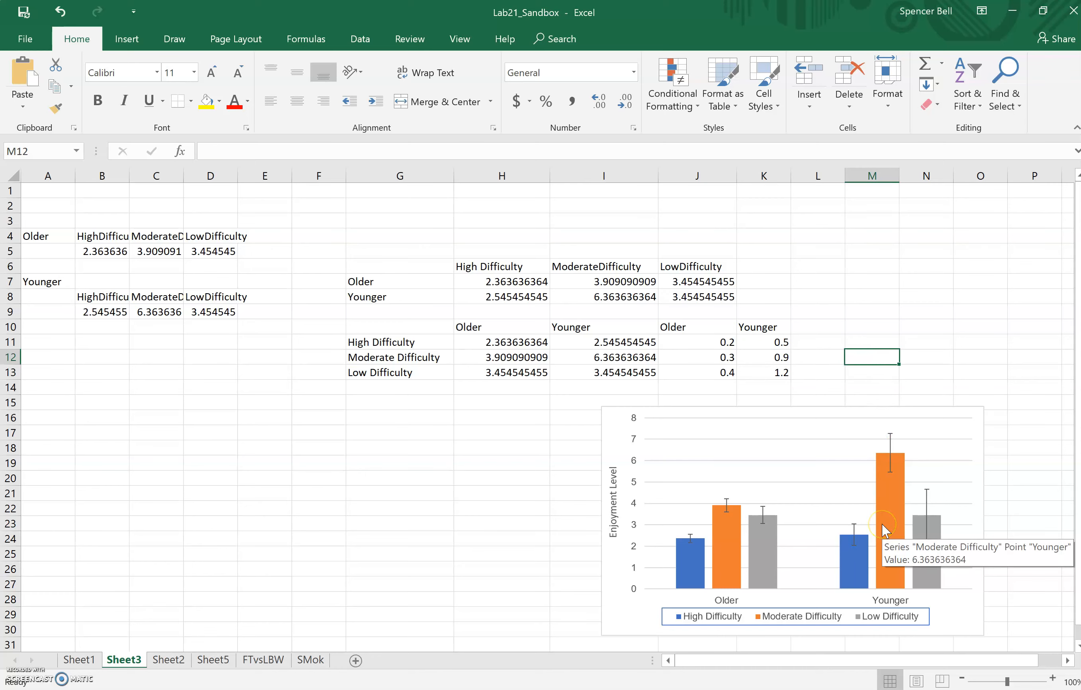
pyautogui.moveTo(897, 556)
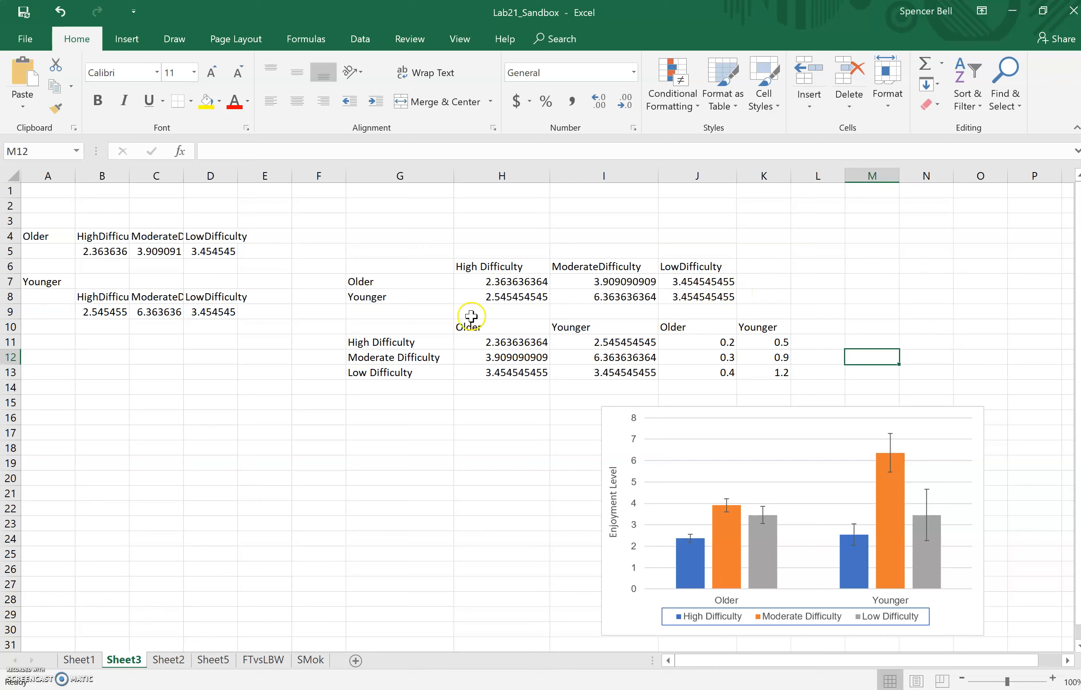
pyautogui.moveTo(432, 262); pyautogui.dragTo(681, 289)
pyautogui.moveTo(422, 324); pyautogui.dragTo(586, 374)
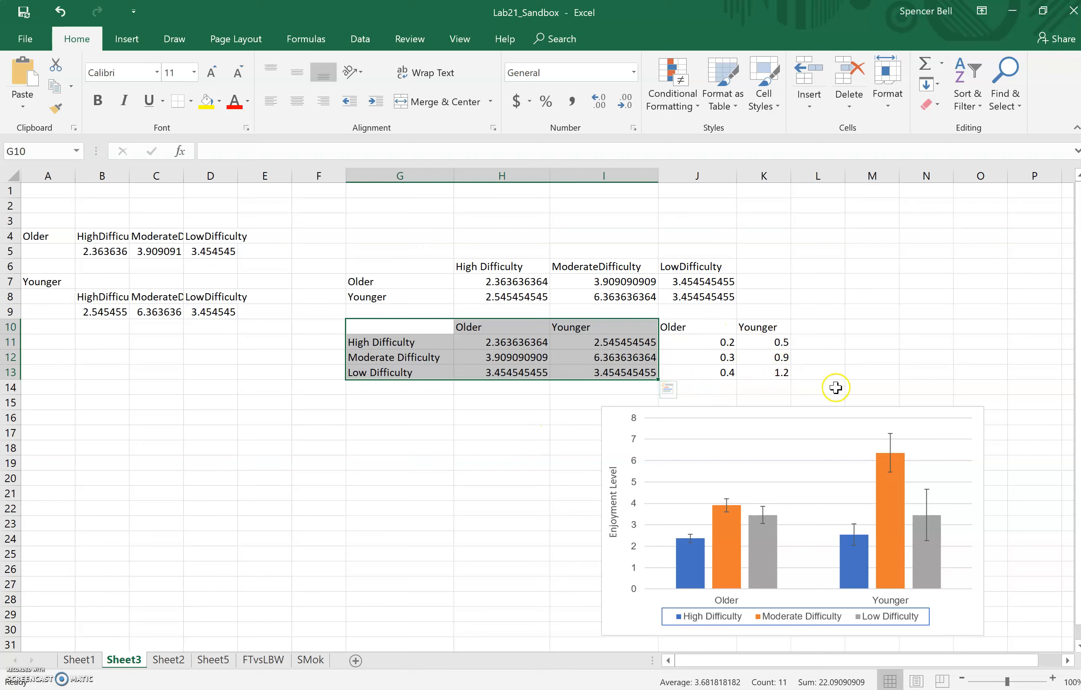
pyautogui.click(895, 297)
# Insert a clustered column chart from the means in G6:J8 and place it beside the existing Enjoyment Level chart.
pyautogui.moveTo(417, 265); pyautogui.dragTo(677, 294)
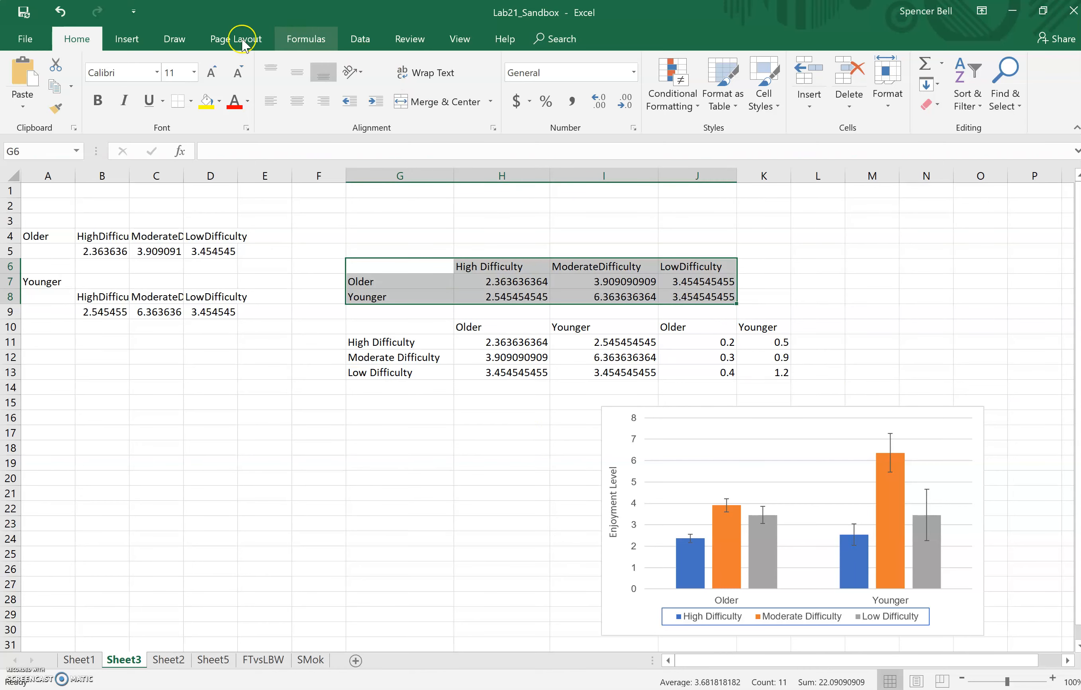
pyautogui.click(126, 39)
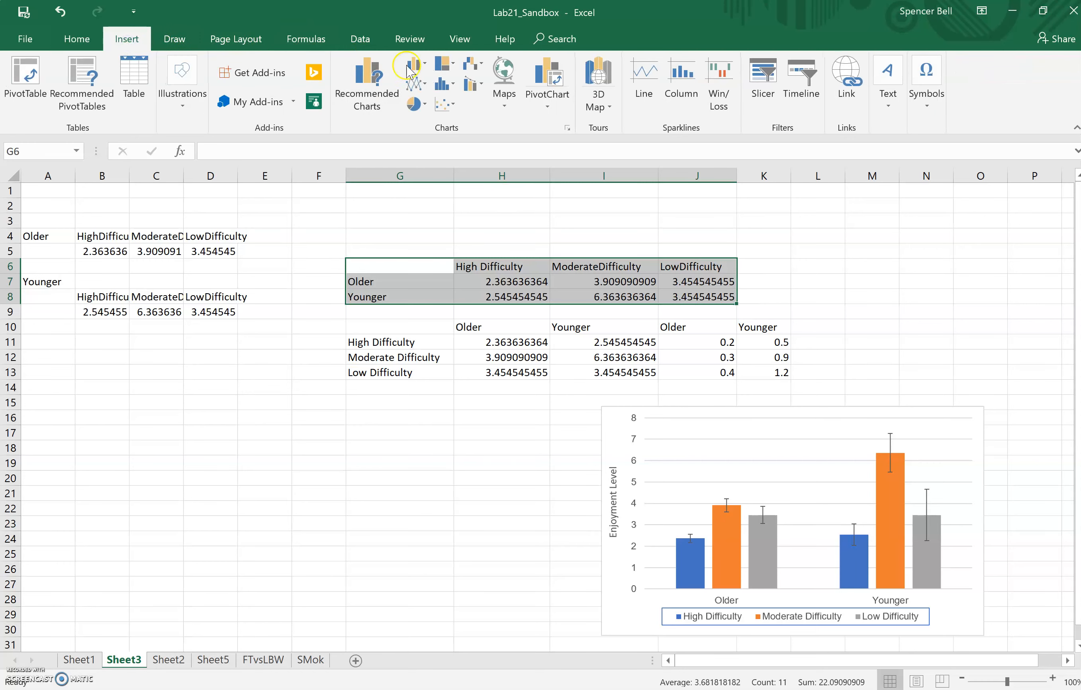
pyautogui.click(419, 67)
pyautogui.click(423, 109)
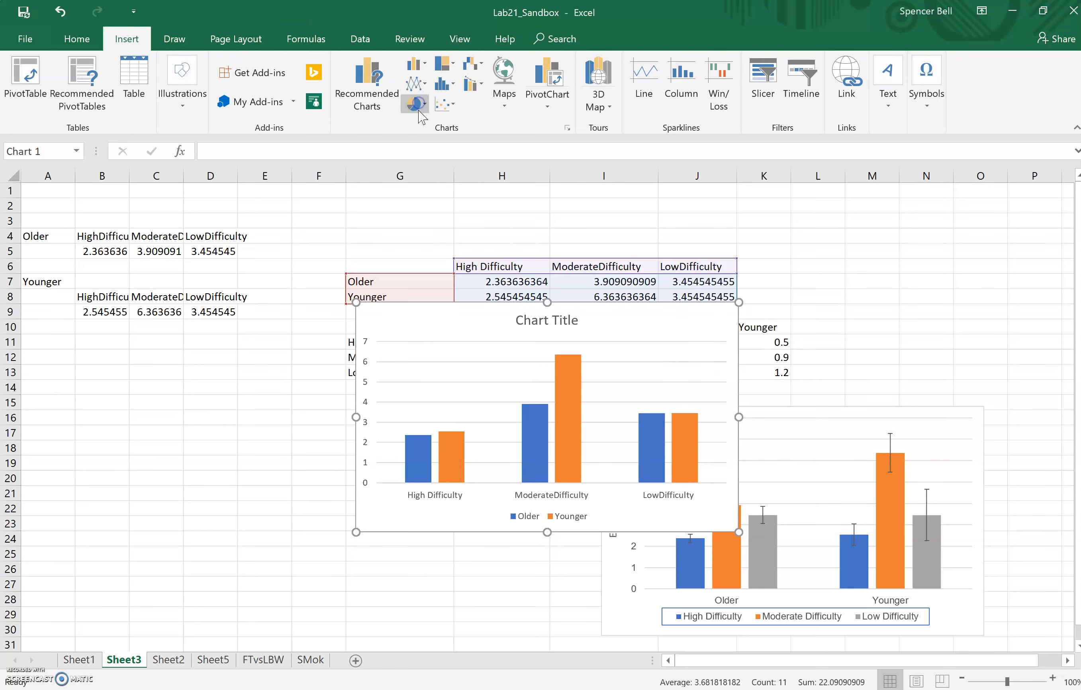
pyautogui.moveTo(619, 304); pyautogui.dragTo(478, 379)
pyautogui.hotkey('ctrl', 'z')
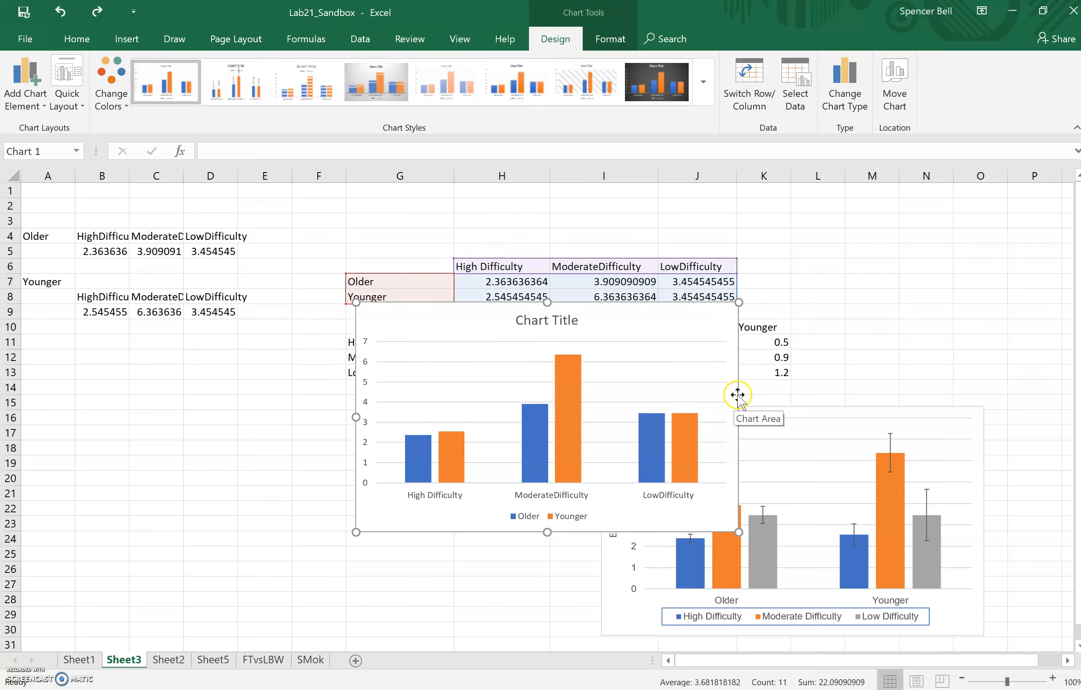
pyautogui.moveTo(740, 396); pyautogui.dragTo(587, 488)
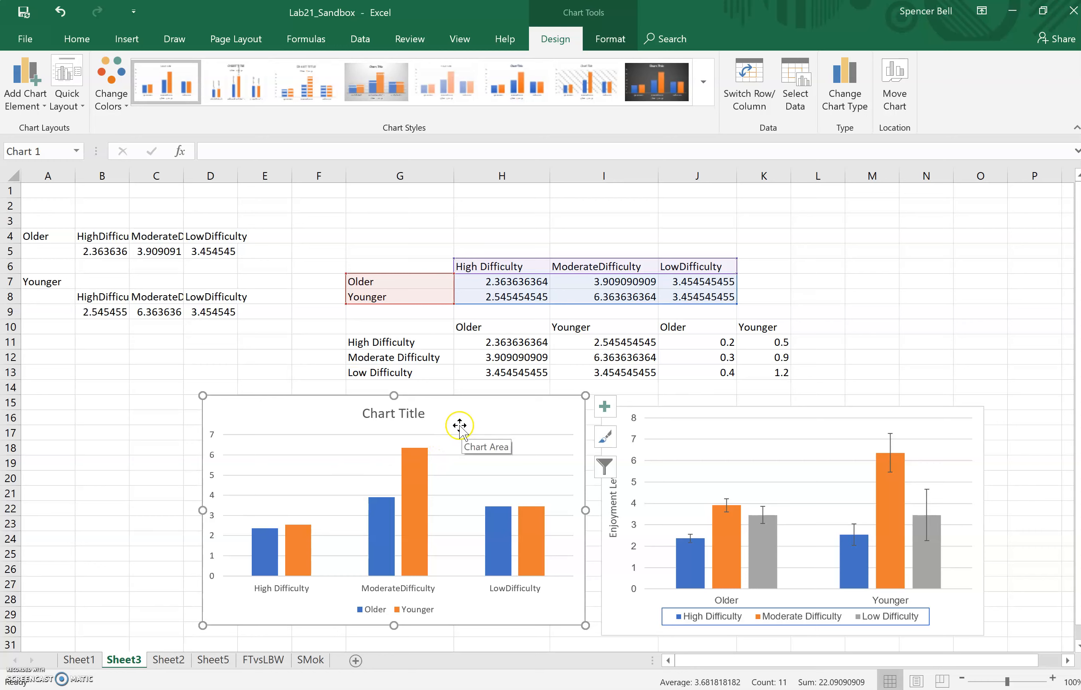
# Switch the new chart's rows and columns so the difficulty levels are the series, and delete its title.
pyautogui.click(795, 96)
pyautogui.click(462, 261)
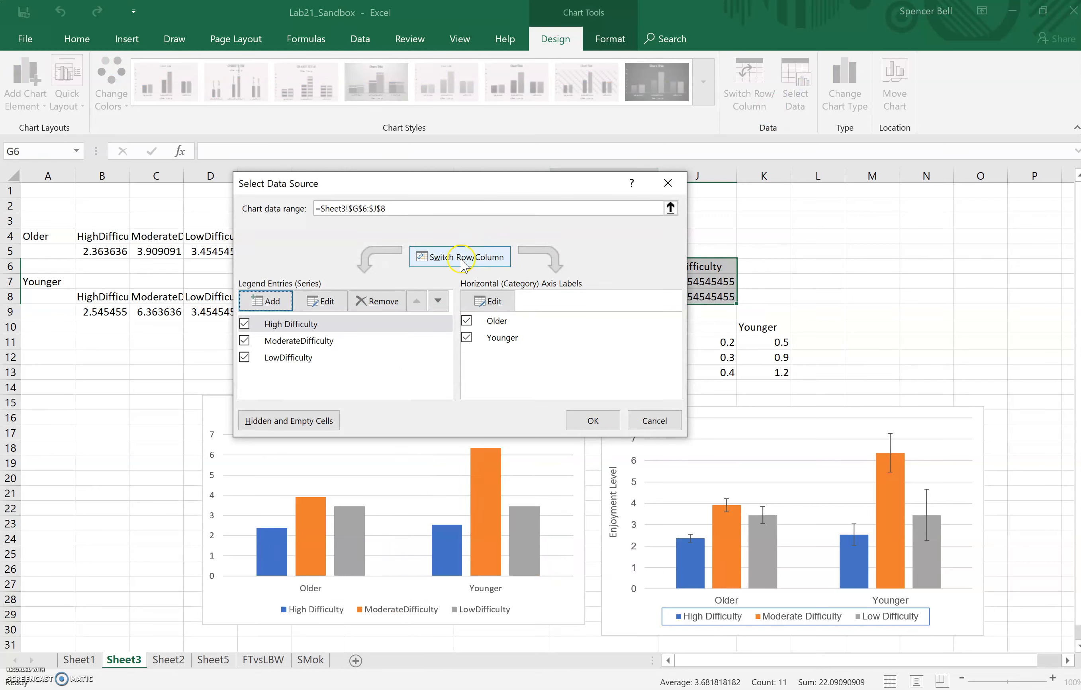
pyautogui.click(462, 261)
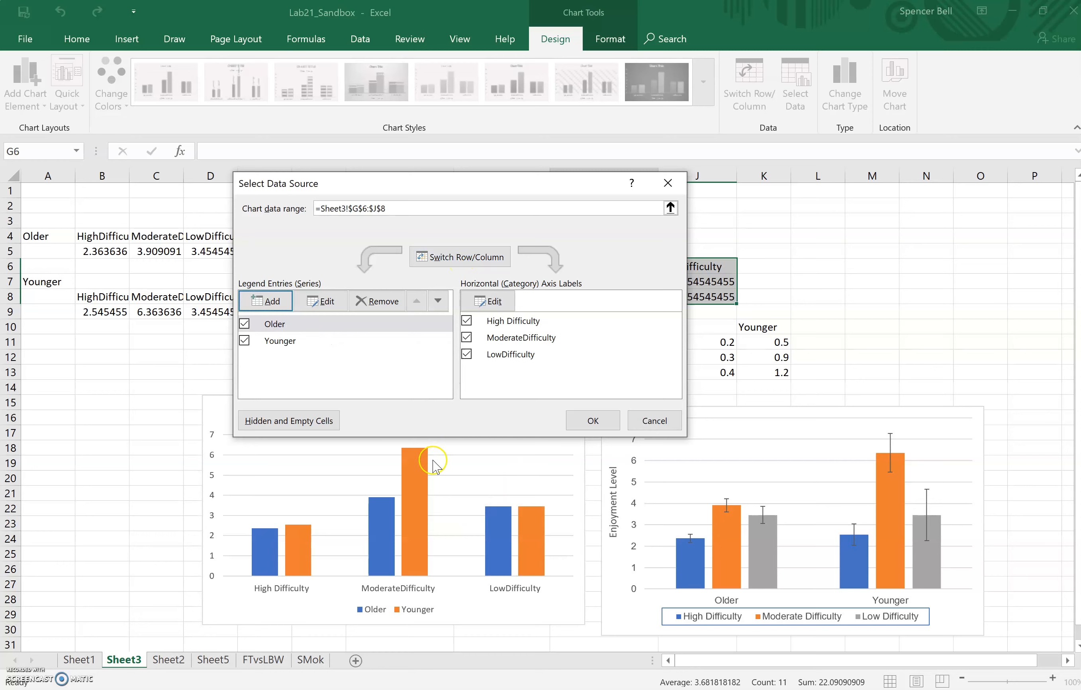
pyautogui.click(468, 253)
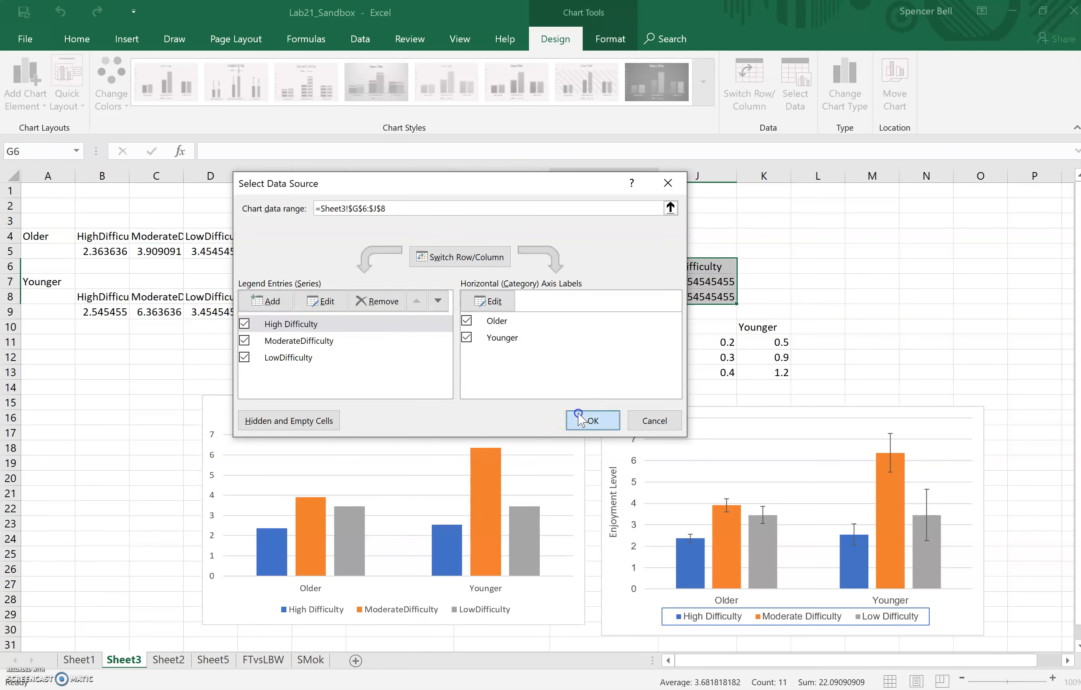
pyautogui.click(590, 420)
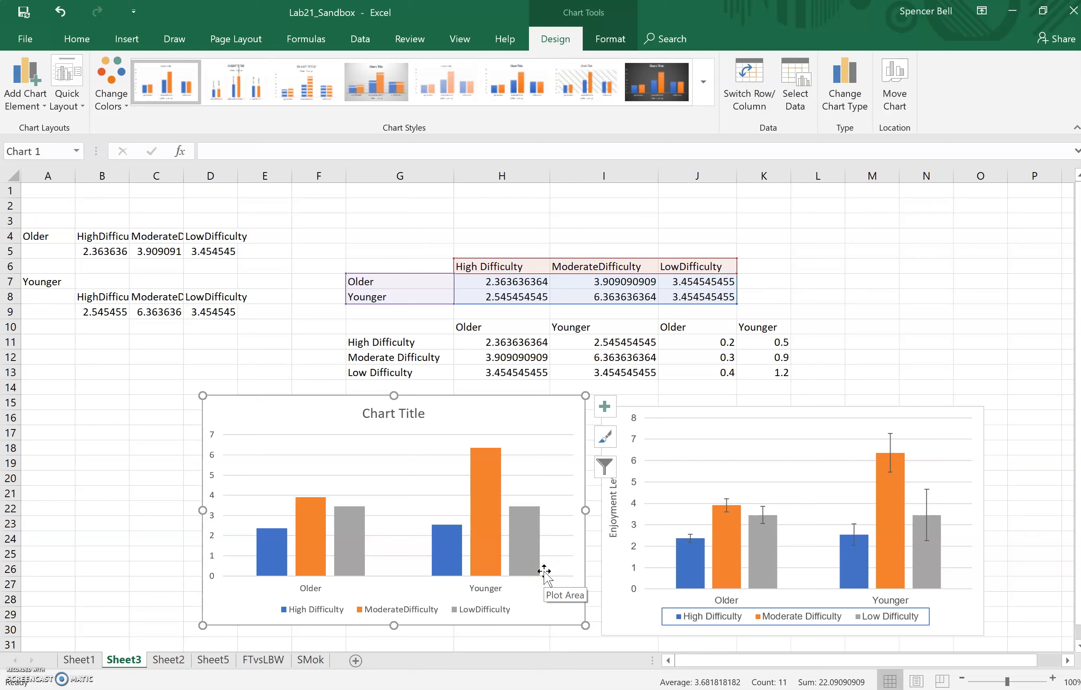
pyautogui.click(425, 409)
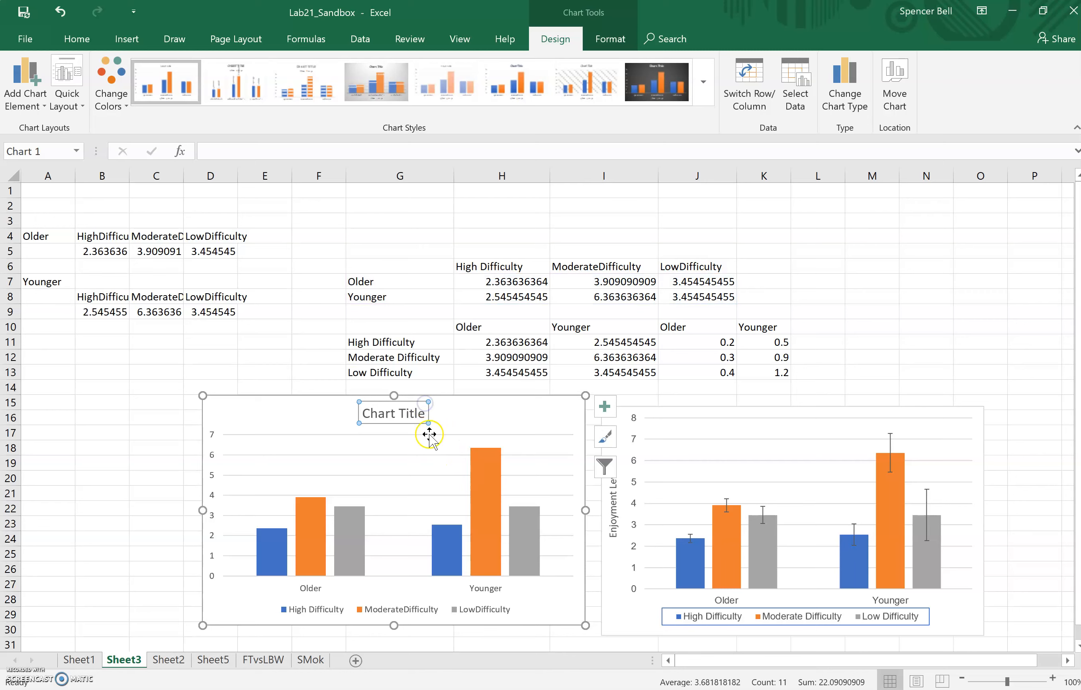
pyautogui.press('Delete')
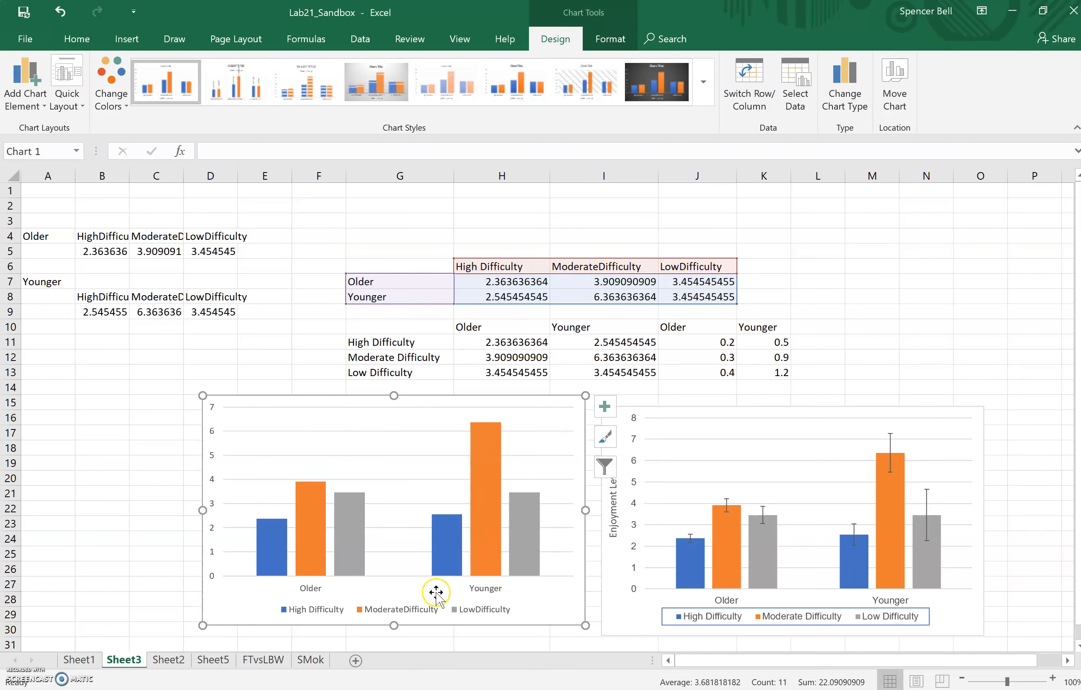
# Add error bars to the High Difficulty series of the new chart.
pyautogui.moveTo(505, 516)
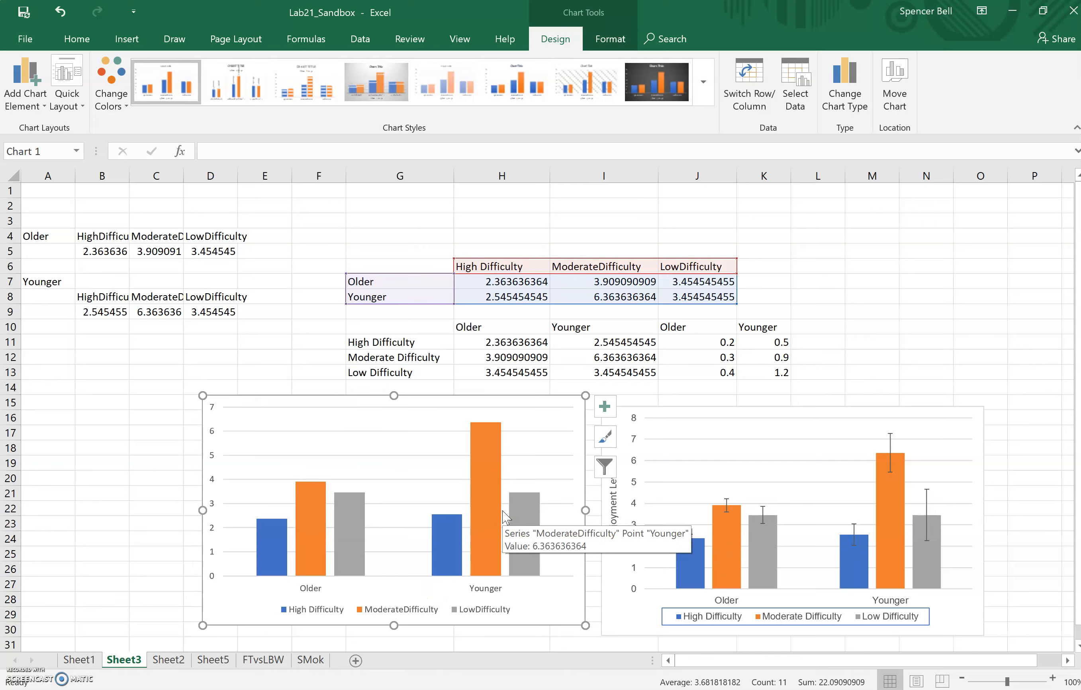
pyautogui.click(277, 536)
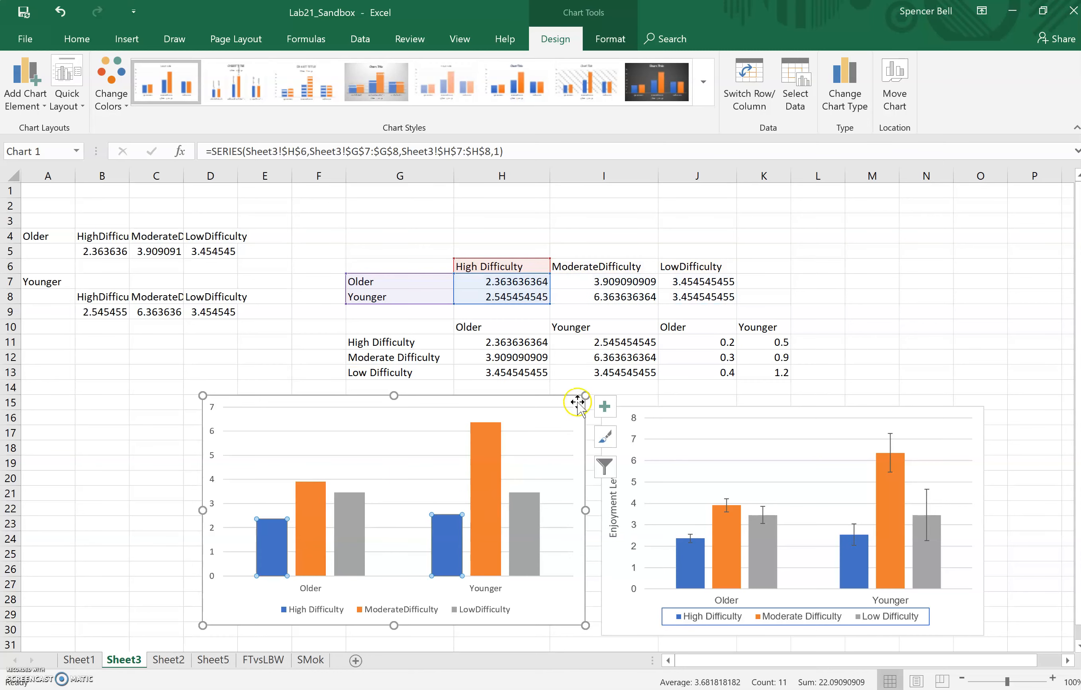
pyautogui.click(604, 407)
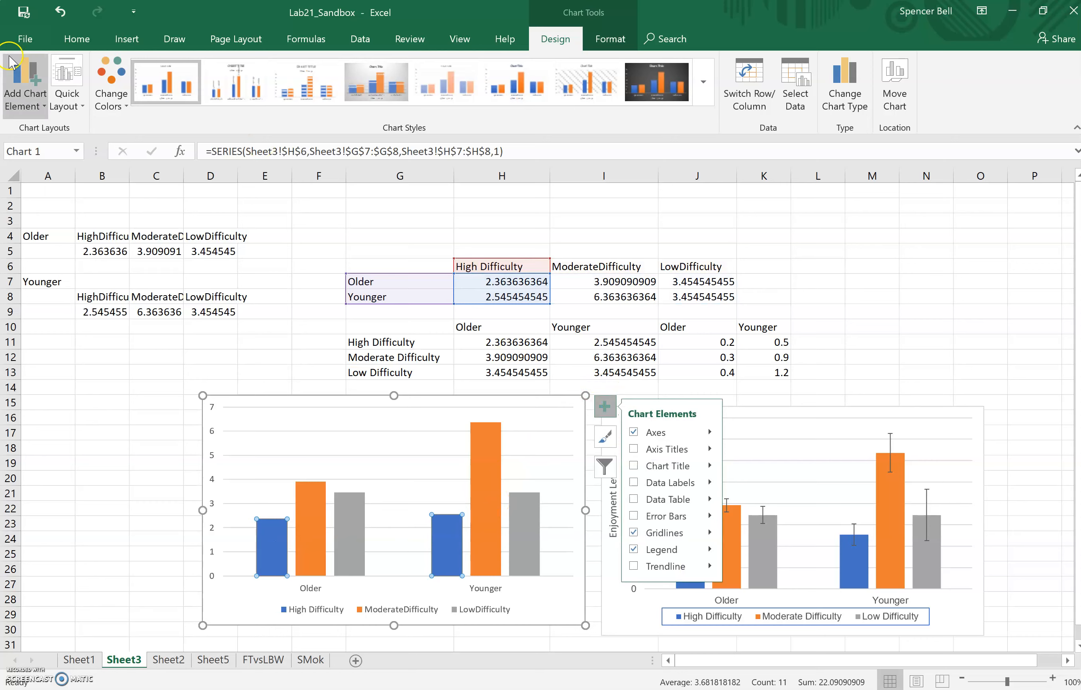
pyautogui.click(634, 517)
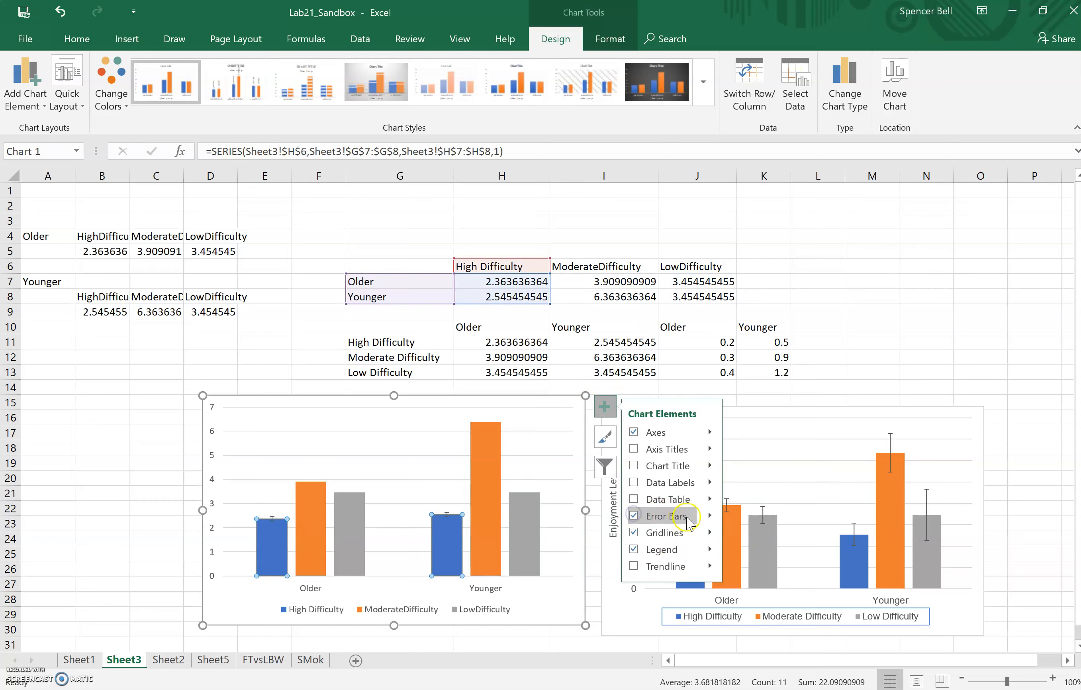
pyautogui.click(709, 516)
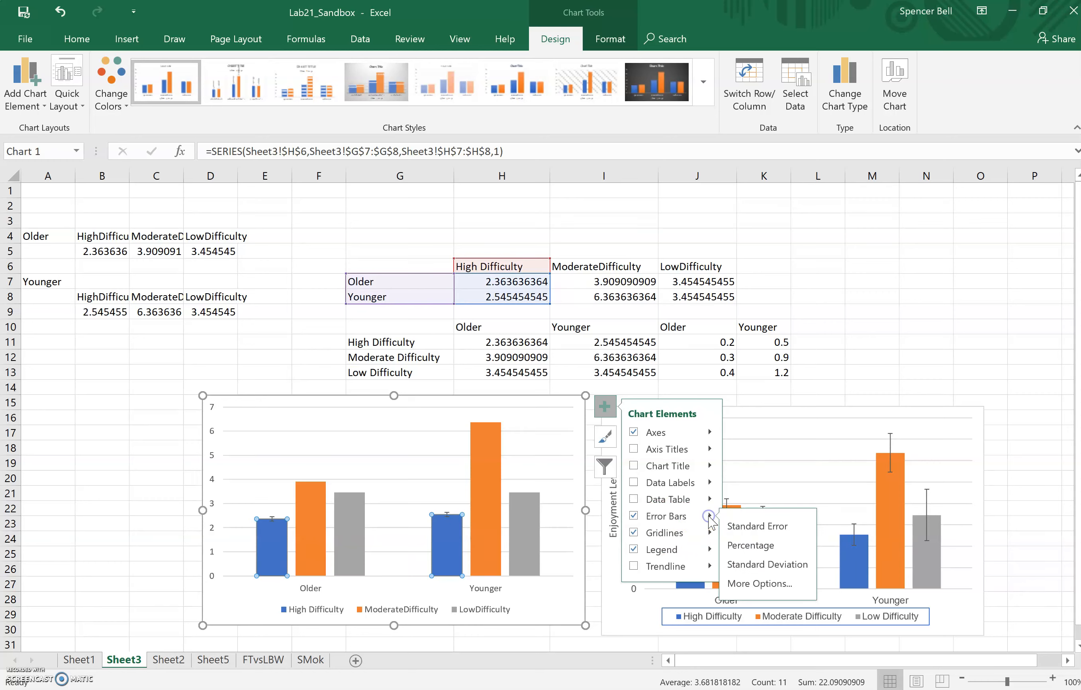
pyautogui.click(865, 383)
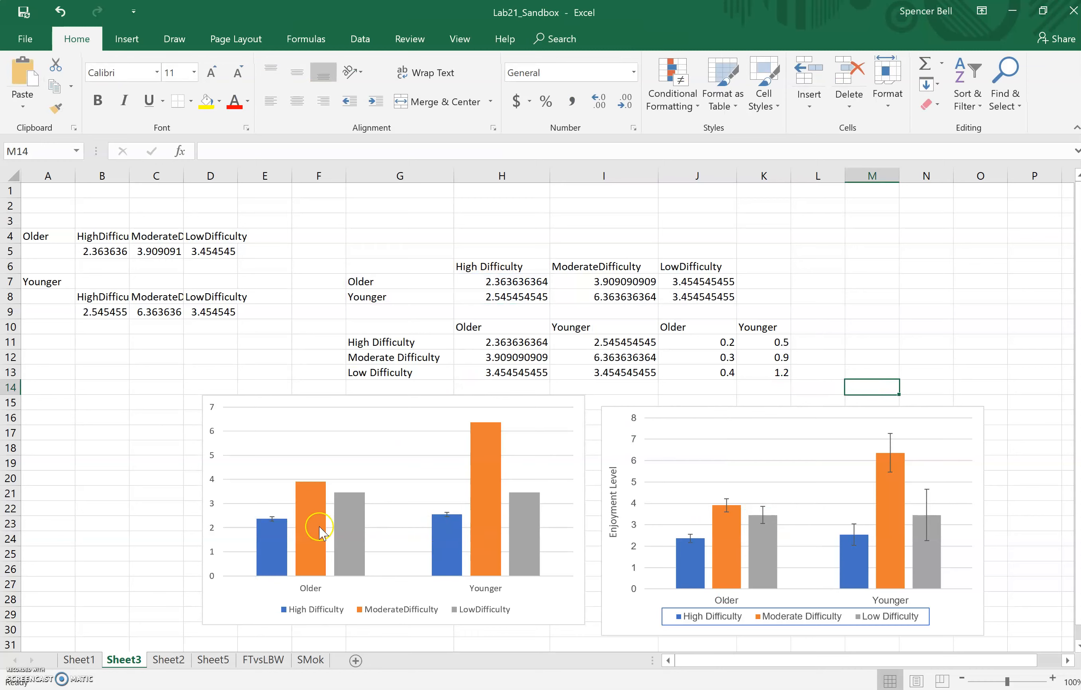
pyautogui.click(273, 542)
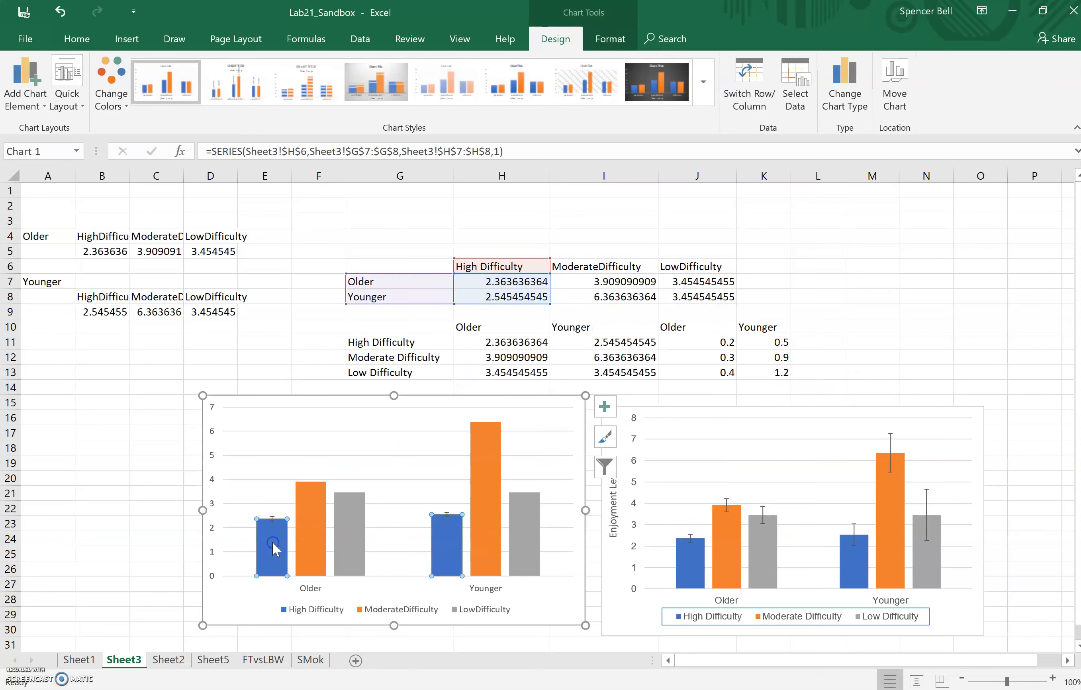
pyautogui.click(316, 531)
pyautogui.click(360, 540)
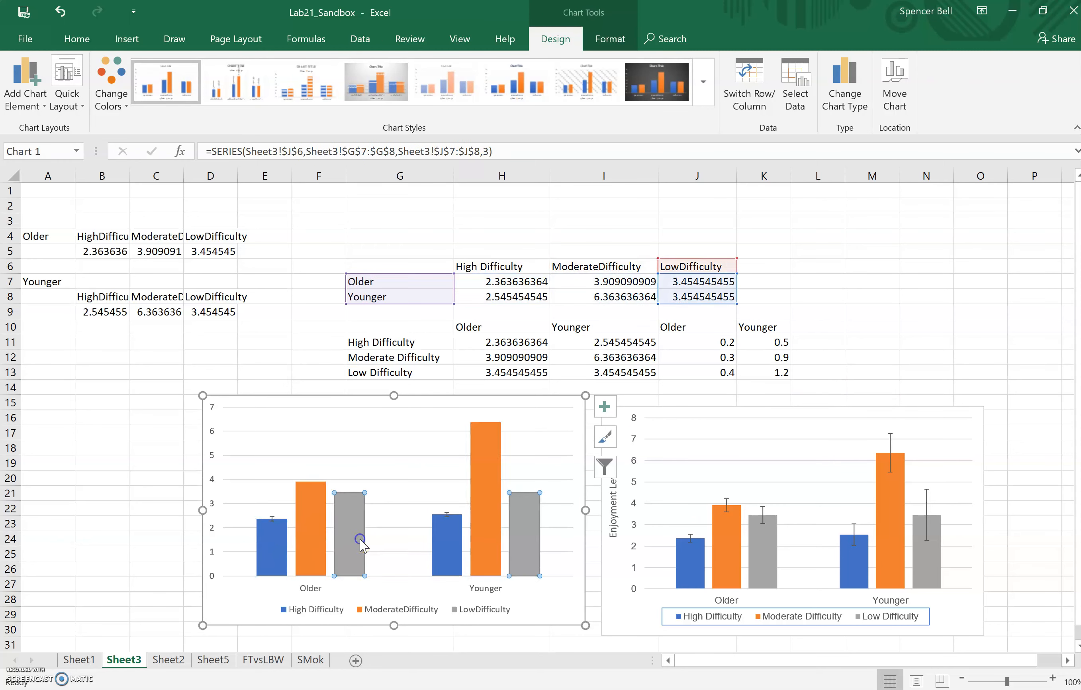
pyautogui.click(310, 528)
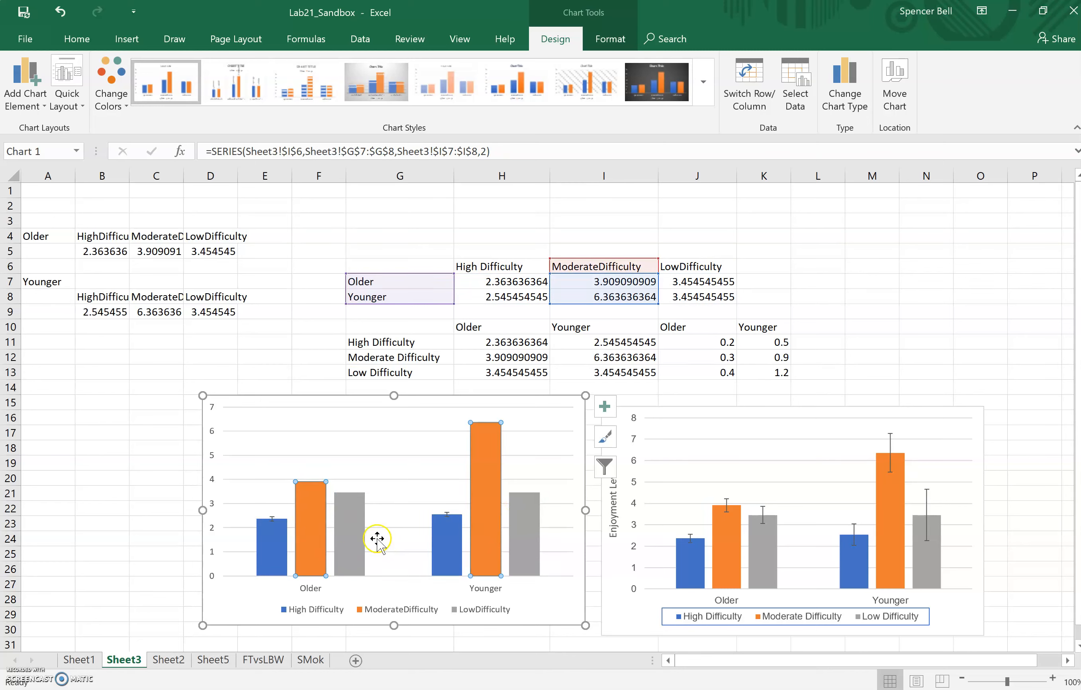
pyautogui.click(362, 539)
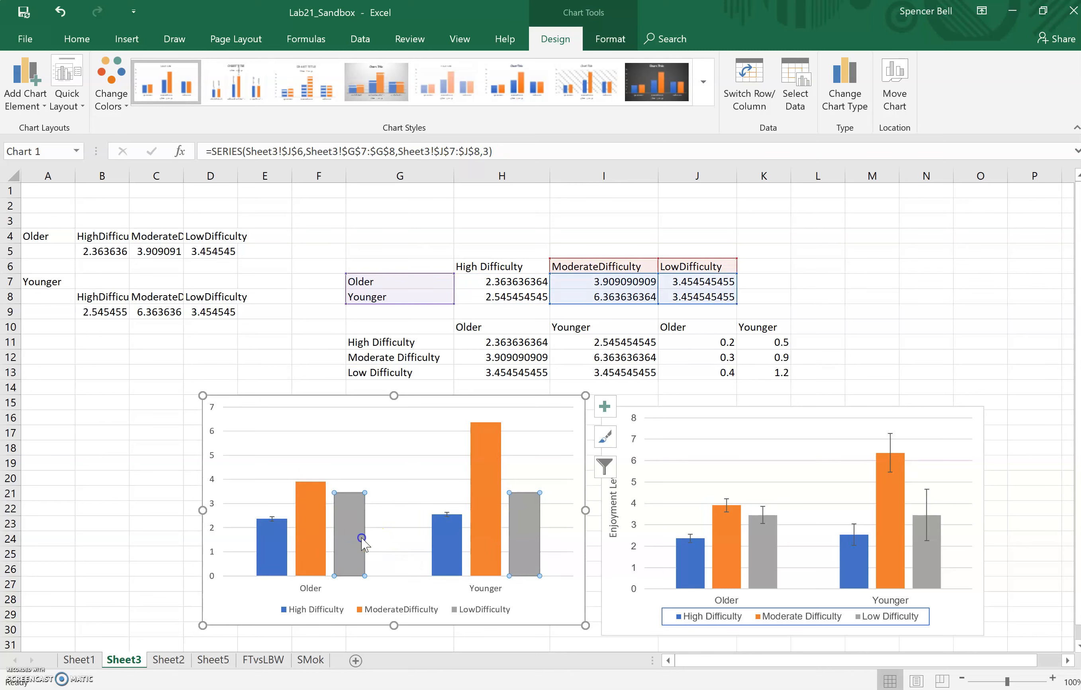
# Change the error amount of the new chart's High Difficulty error bars to Custom and open its value settings.
pyautogui.click(278, 533)
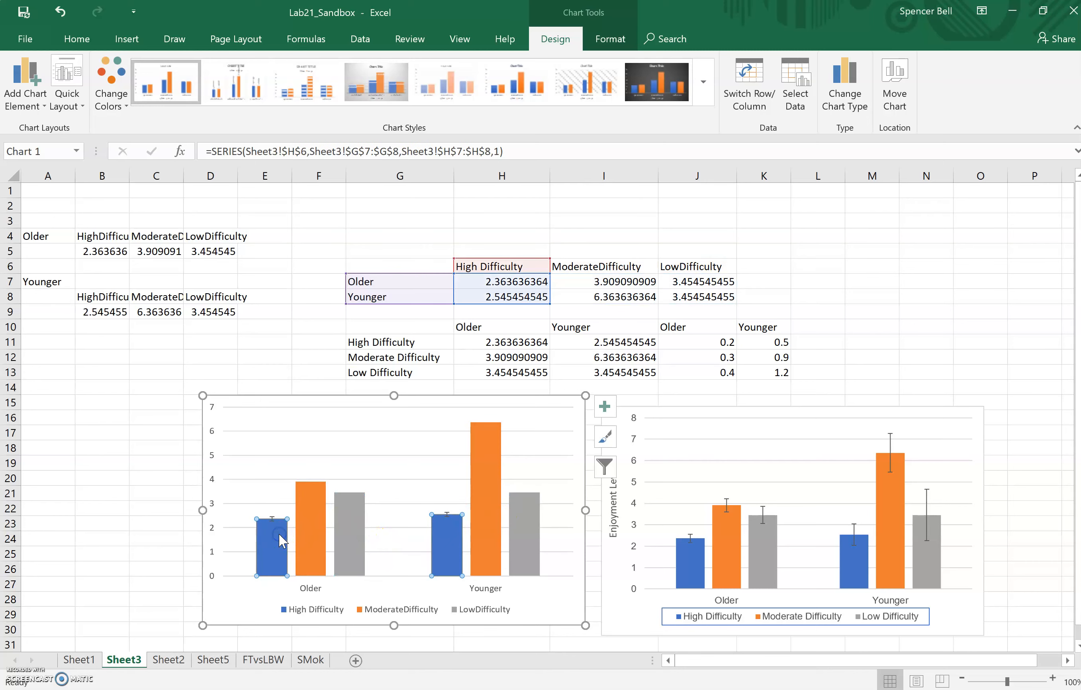
pyautogui.click(606, 411)
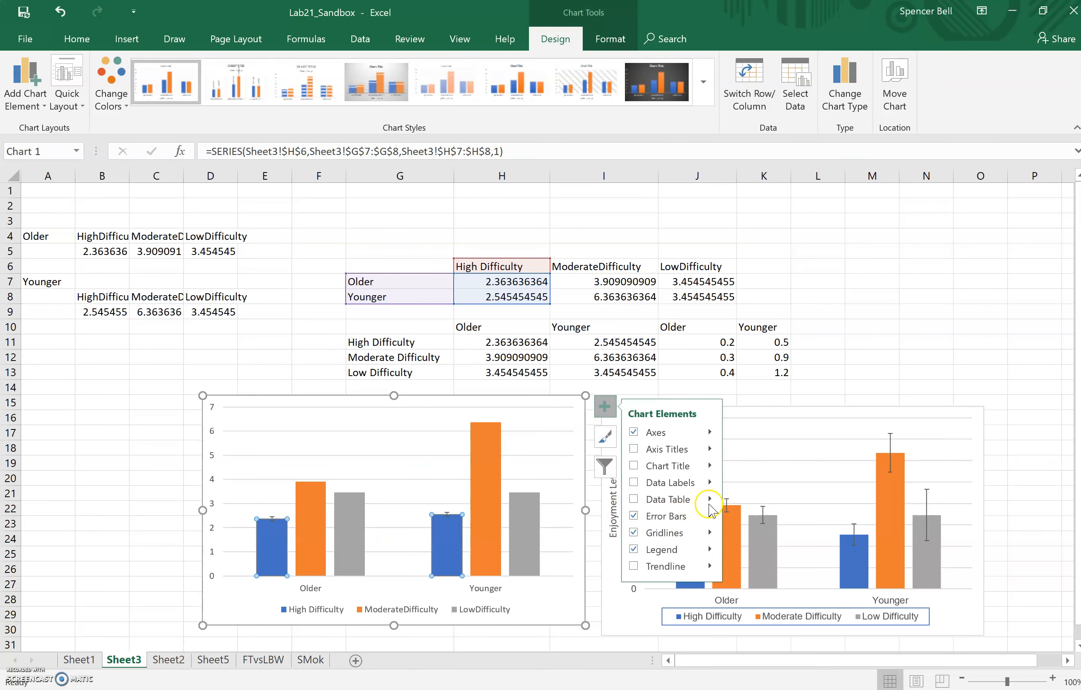
pyautogui.moveTo(709, 516)
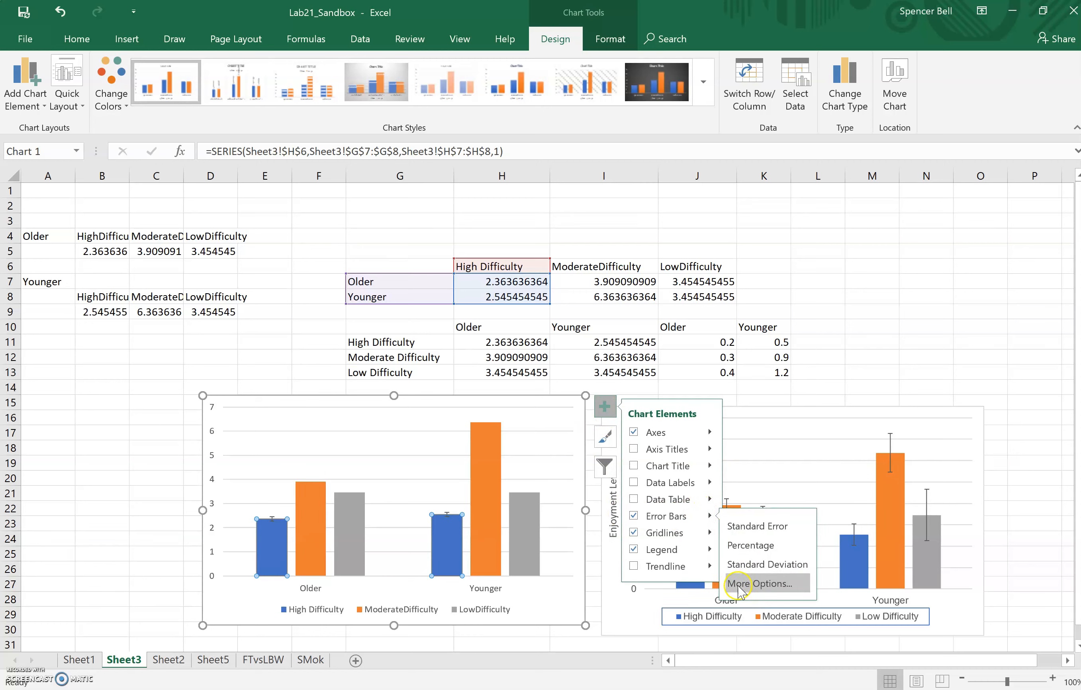
pyautogui.click(709, 582)
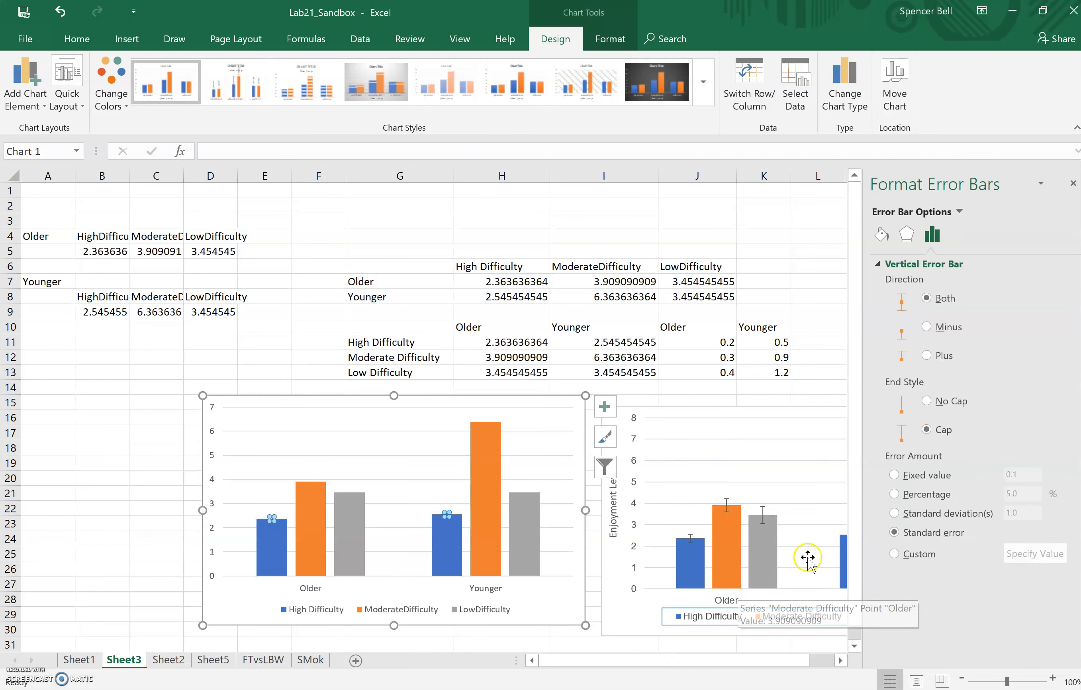
pyautogui.click(893, 555)
pyautogui.click(1033, 555)
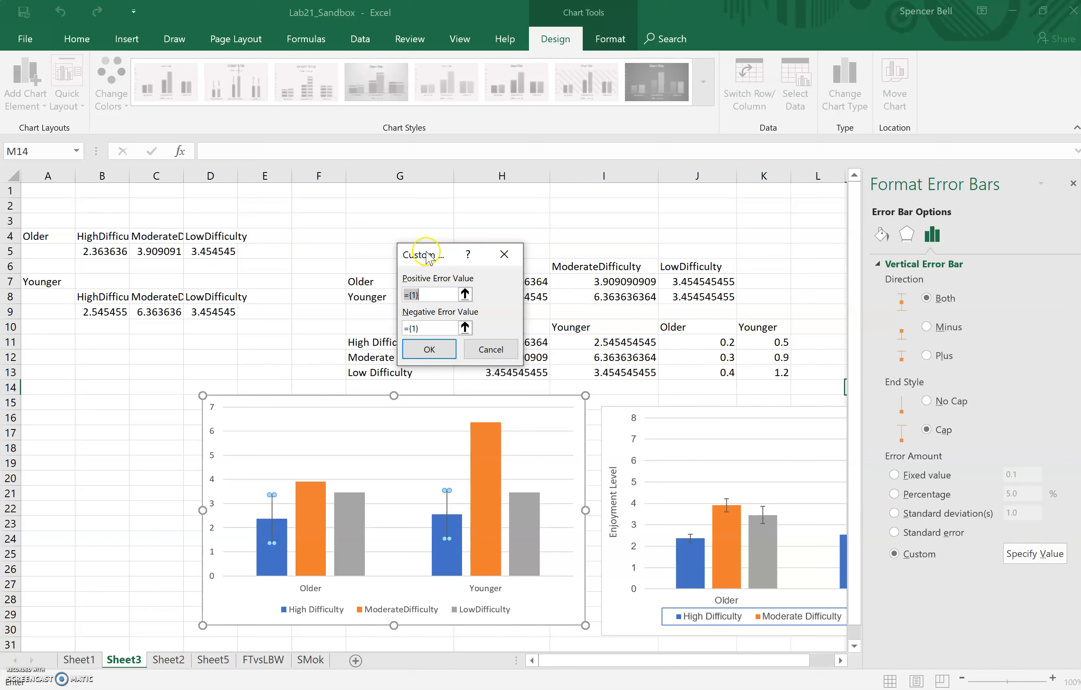
# Set both the positive and negative error values of the High Difficulty series to J11:K11.
pyautogui.moveTo(432, 252); pyautogui.dragTo(253, 200)
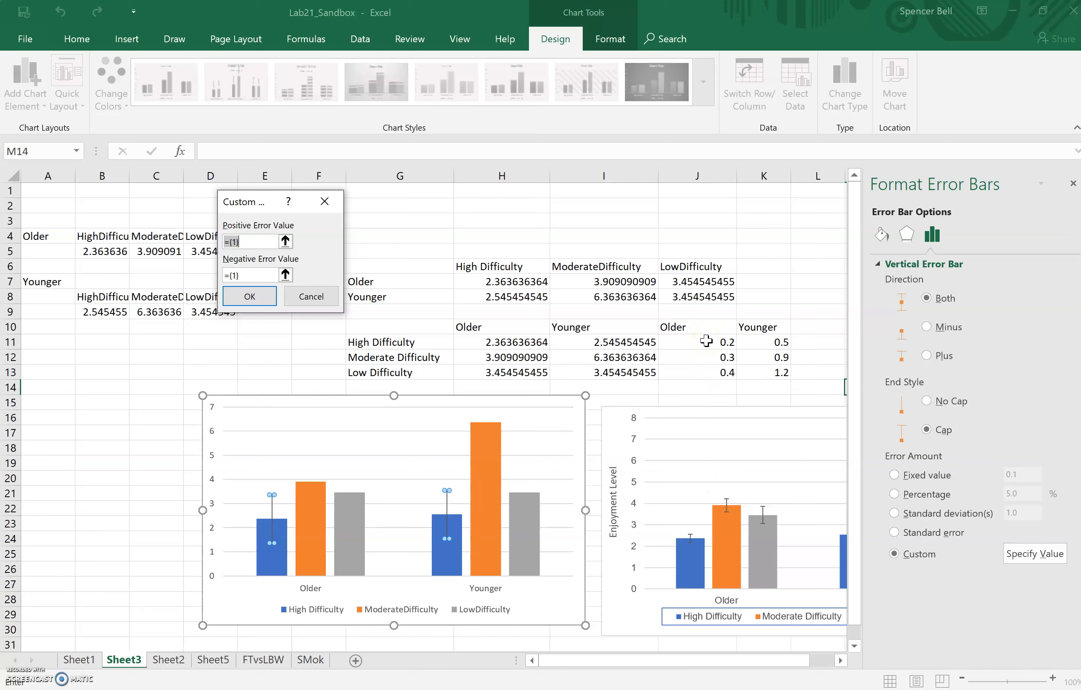
pyautogui.moveTo(705, 341); pyautogui.dragTo(772, 341)
pyautogui.click(240, 274)
pyautogui.click(246, 275)
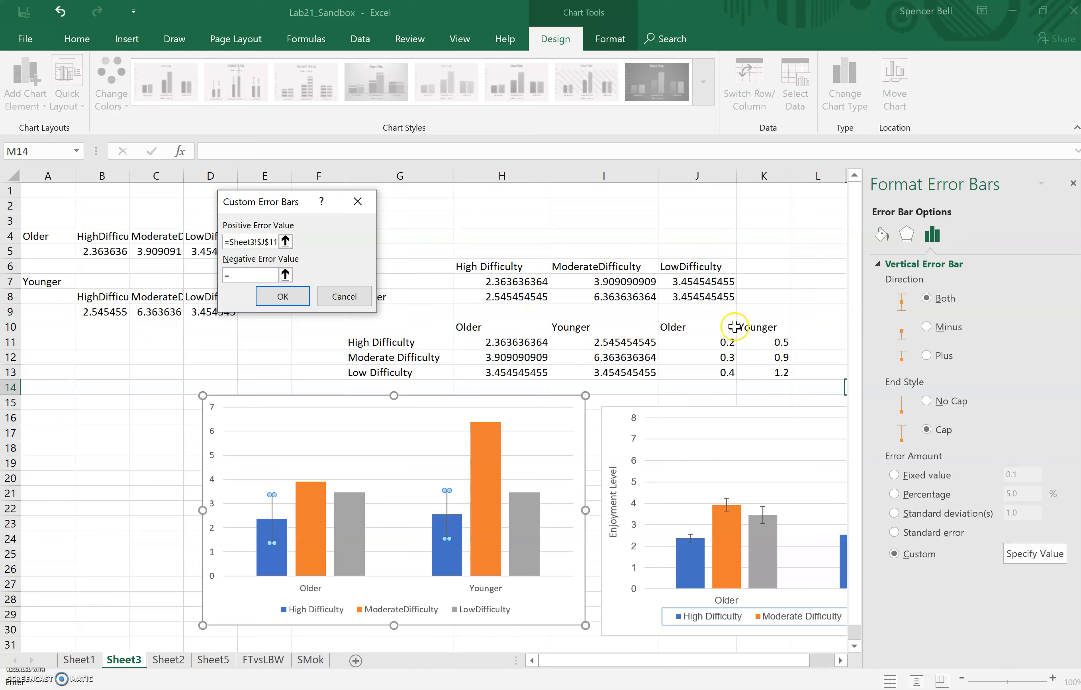
pyautogui.moveTo(716, 338); pyautogui.dragTo(755, 339)
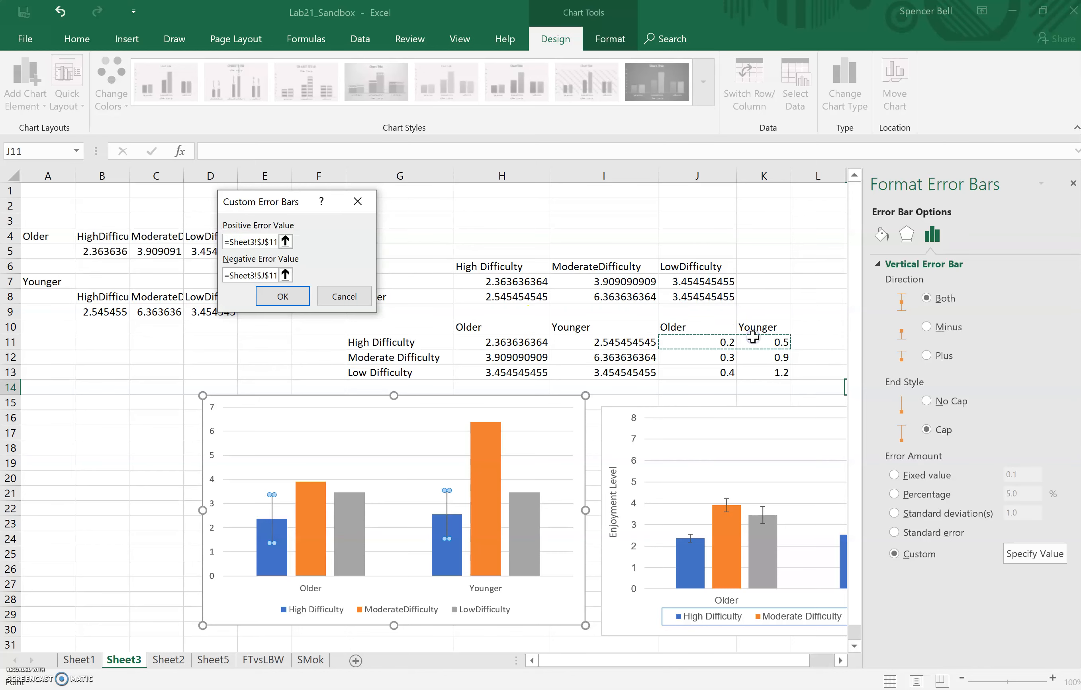
pyautogui.click(269, 286)
pyautogui.click(278, 297)
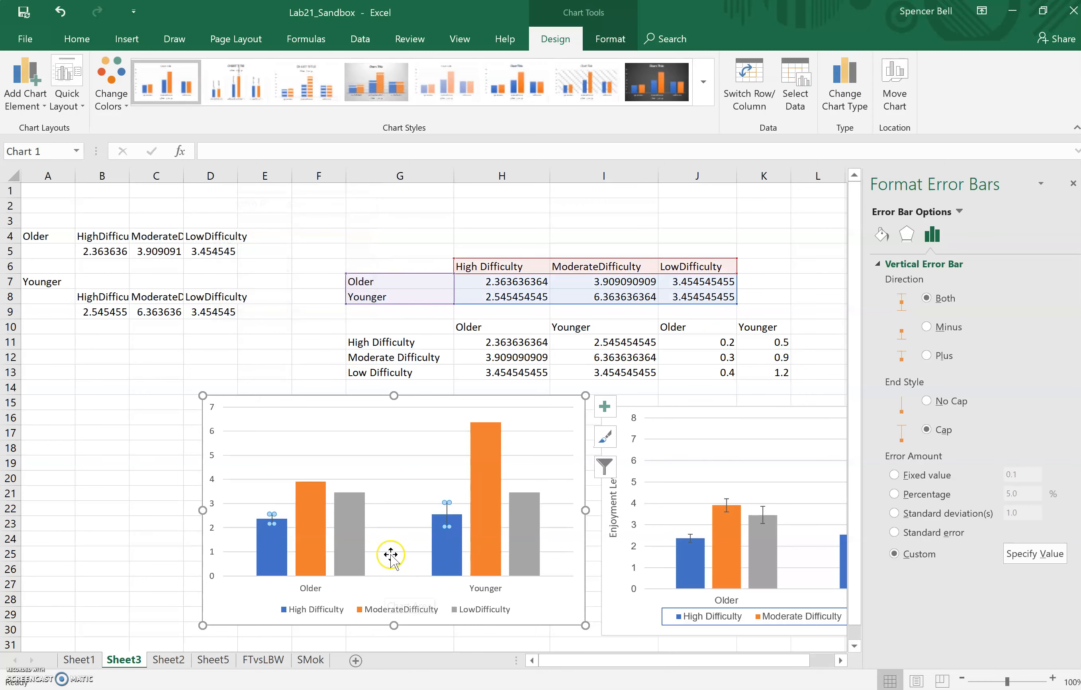
pyautogui.click(362, 454)
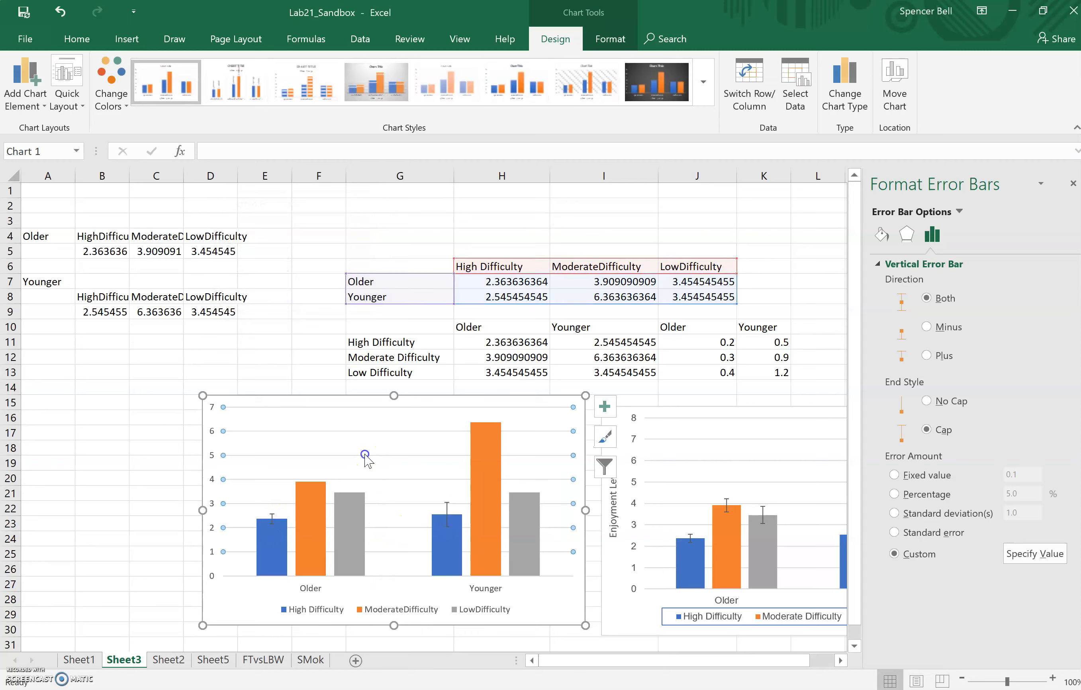
pyautogui.click(272, 361)
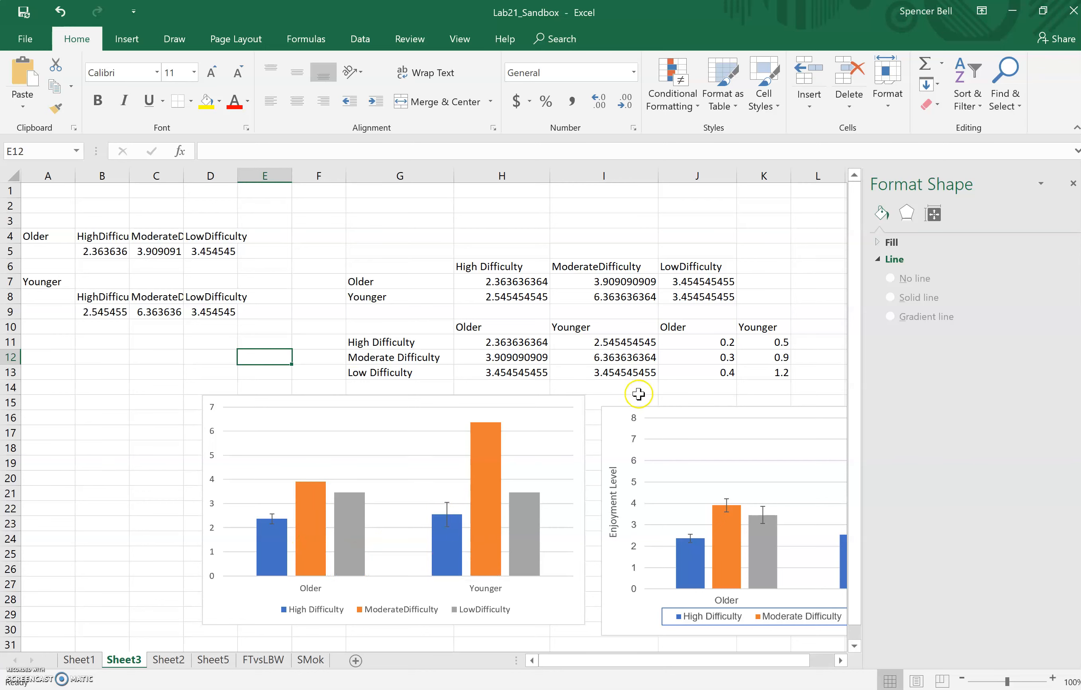
# Add error bars to the ModerateDifficulty series of the new chart.
pyautogui.click(575, 406)
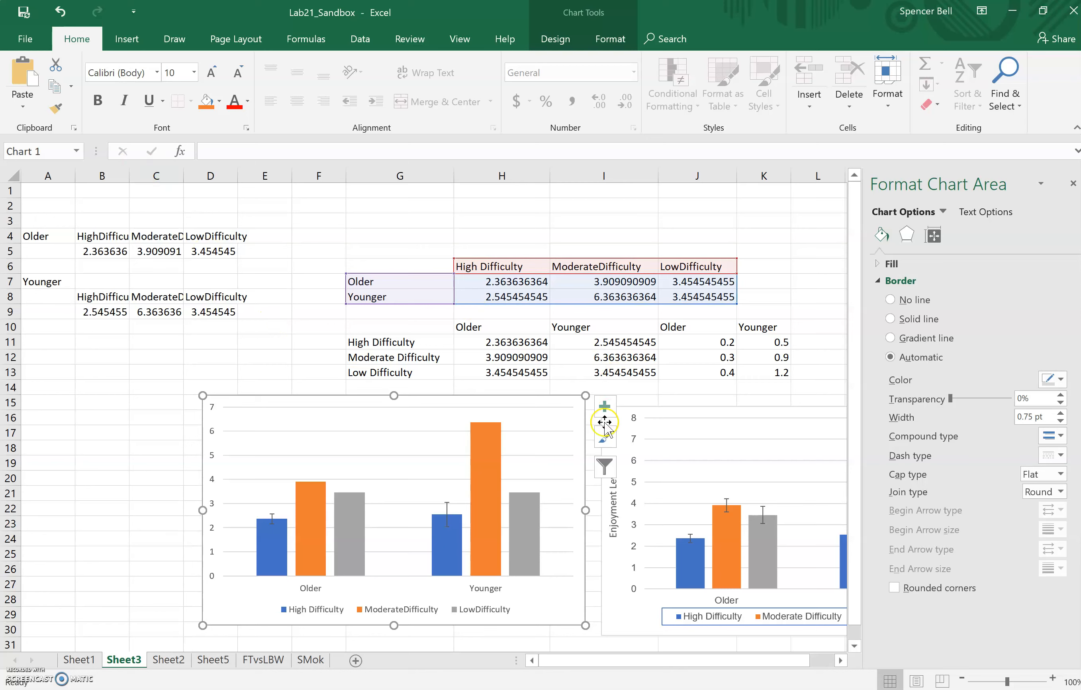
pyautogui.click(606, 407)
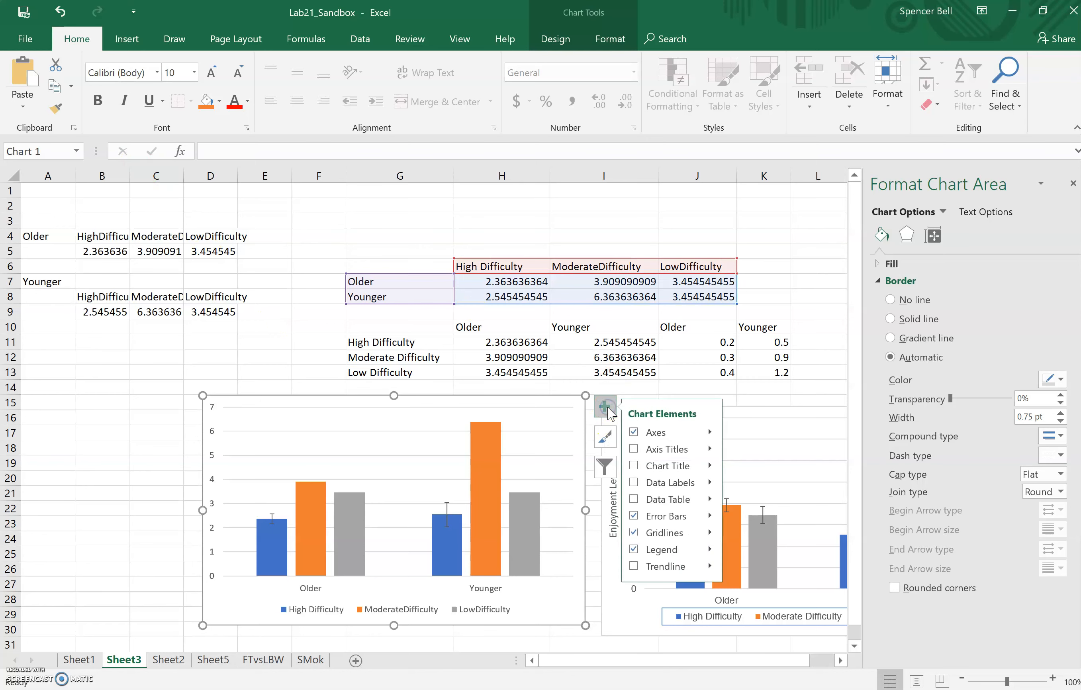
pyautogui.click(634, 516)
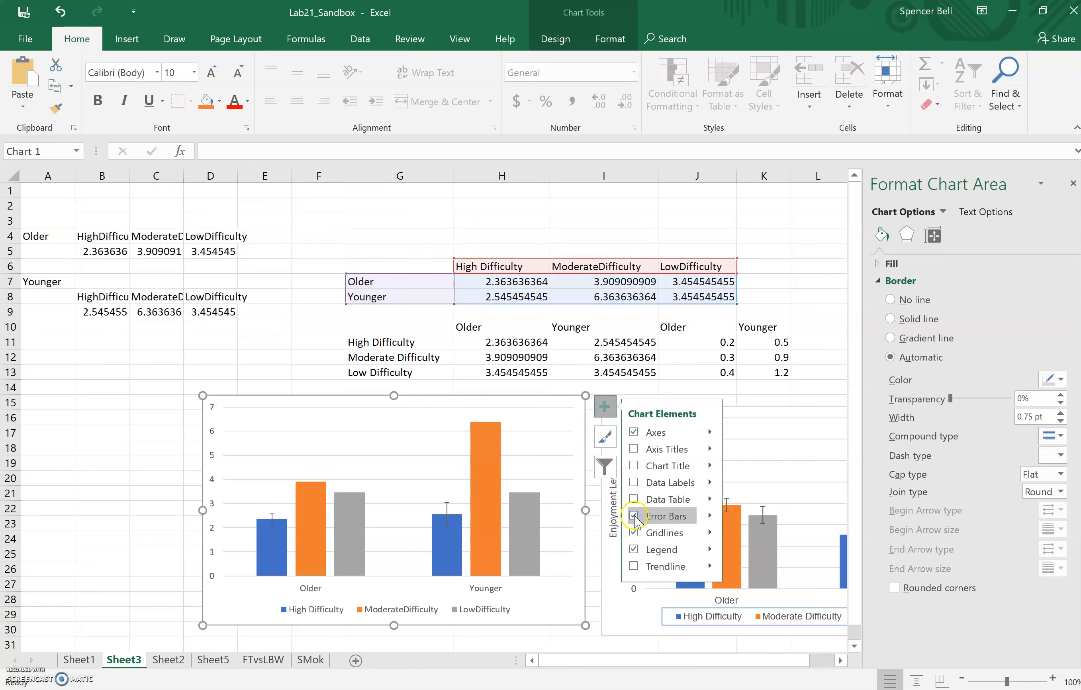
pyautogui.click(710, 518)
pyautogui.click(749, 584)
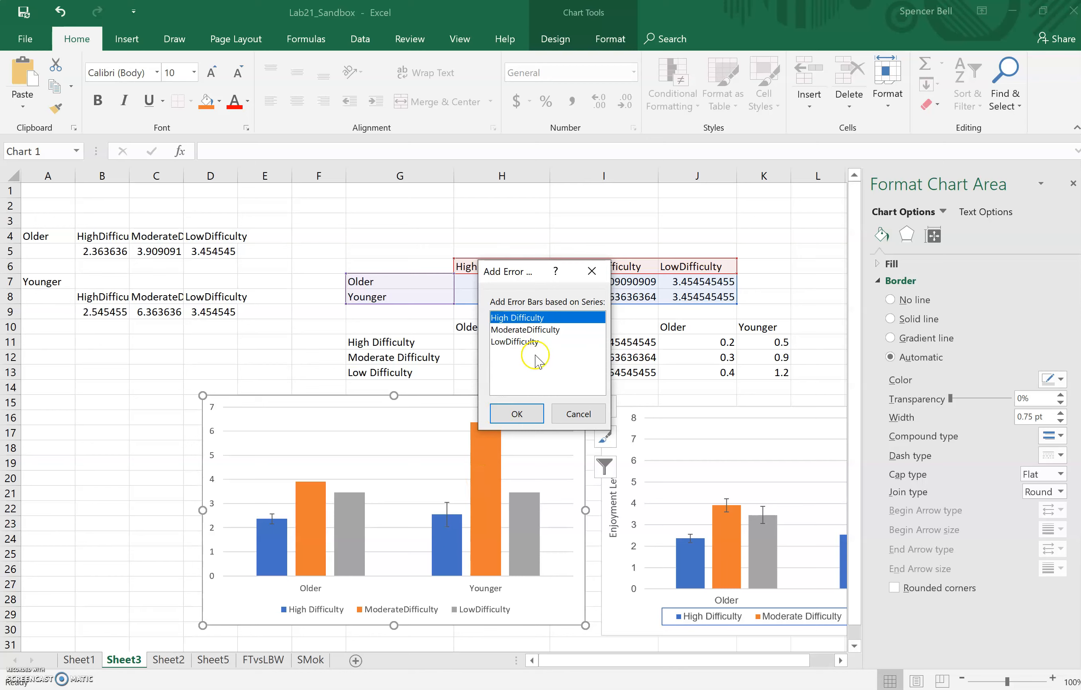
pyautogui.click(555, 329)
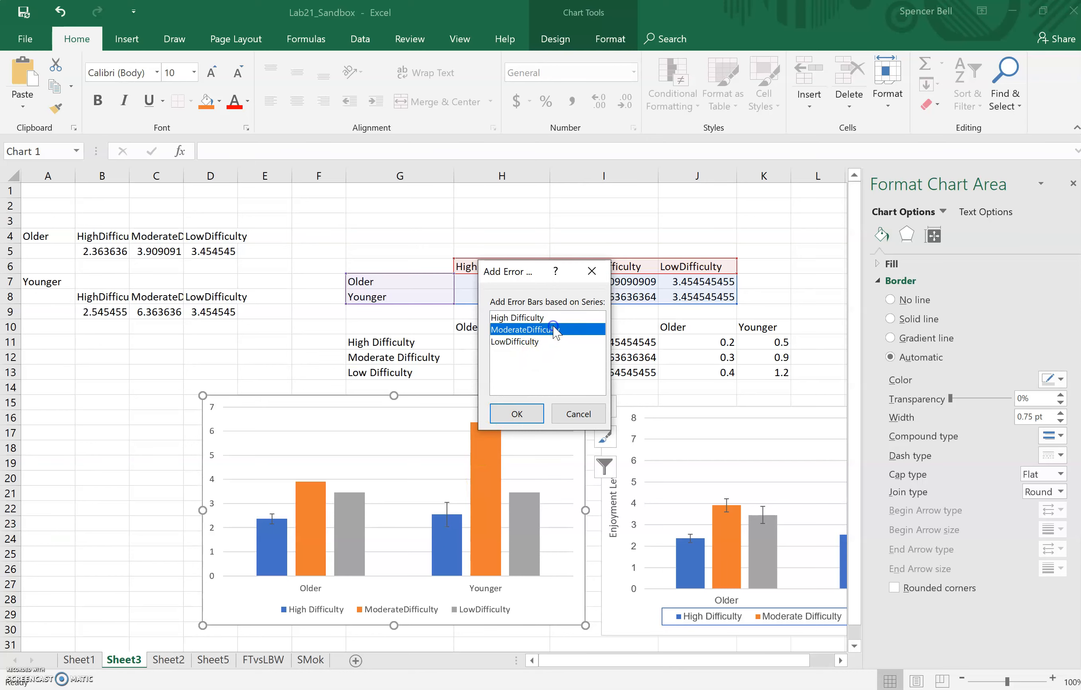
pyautogui.click(510, 414)
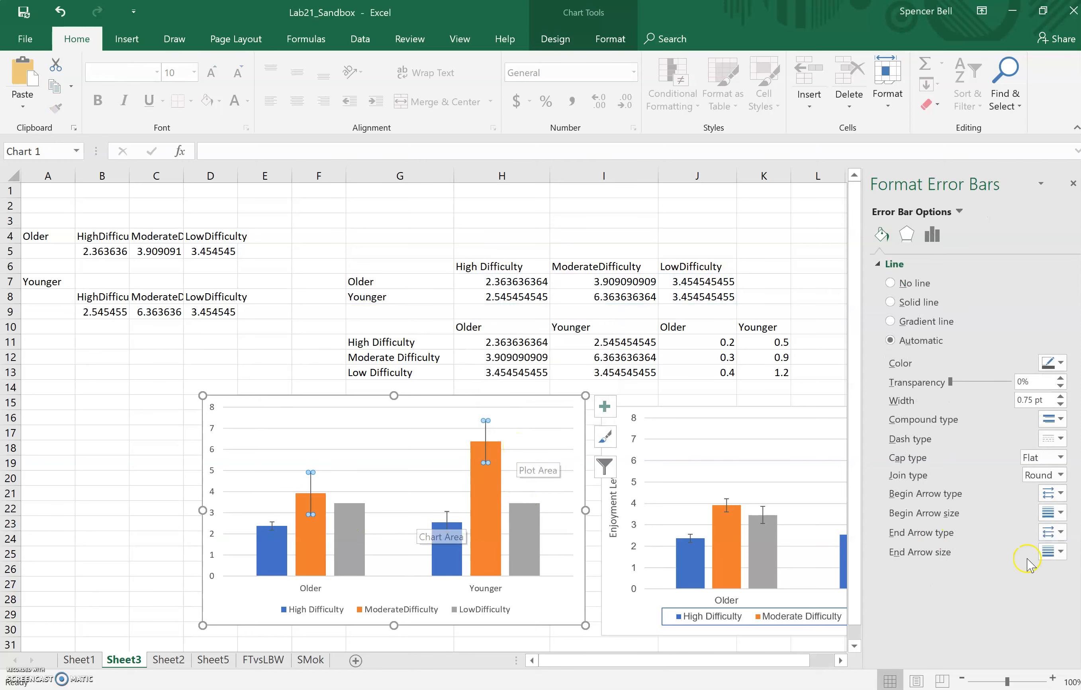
# Give the ModerateDifficulty error bars a custom amount, using J12:K12 for both the positive and negative error values.
pyautogui.click(934, 235)
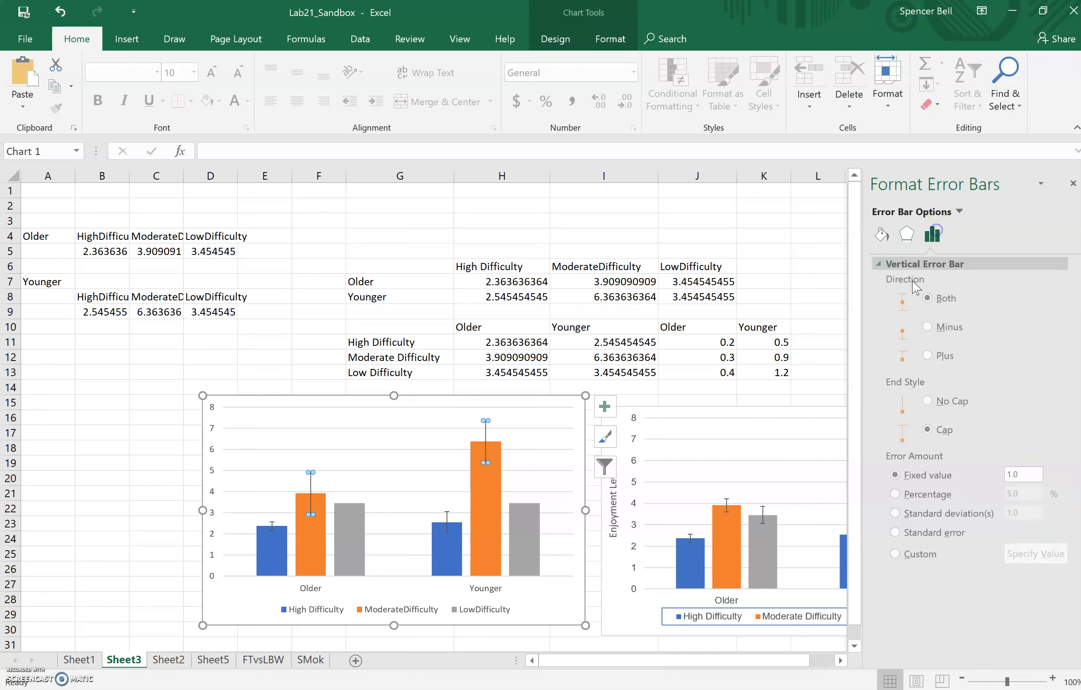
pyautogui.click(894, 553)
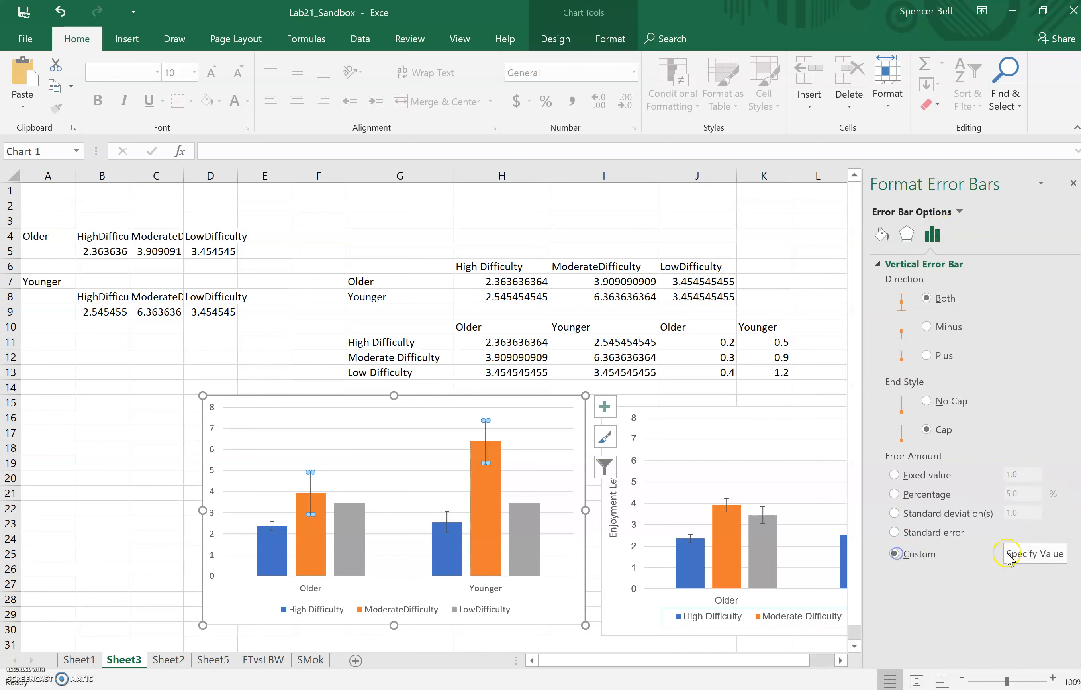
pyautogui.click(1034, 553)
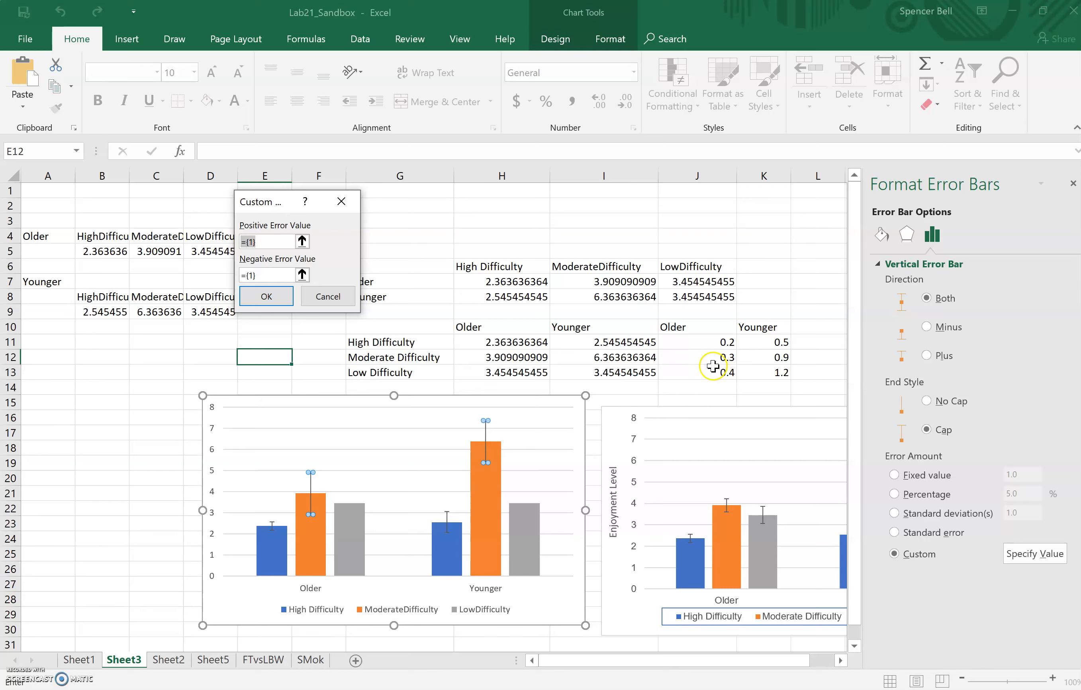
pyautogui.moveTo(695, 358); pyautogui.dragTo(755, 356)
pyautogui.click(268, 274)
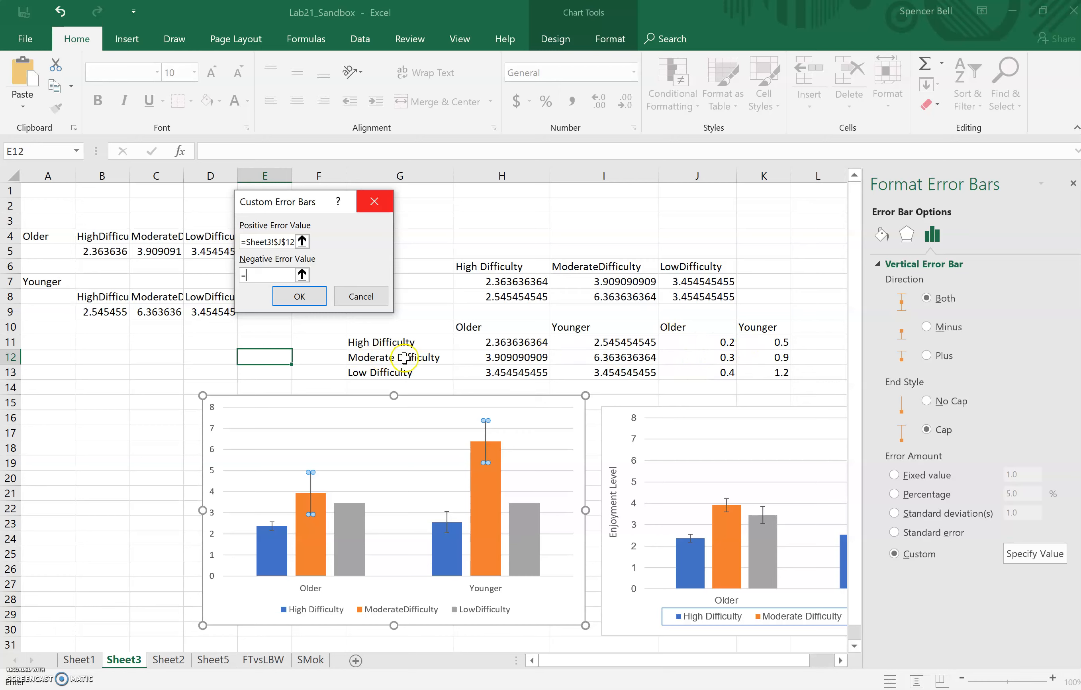
pyautogui.moveTo(701, 358); pyautogui.dragTo(773, 358)
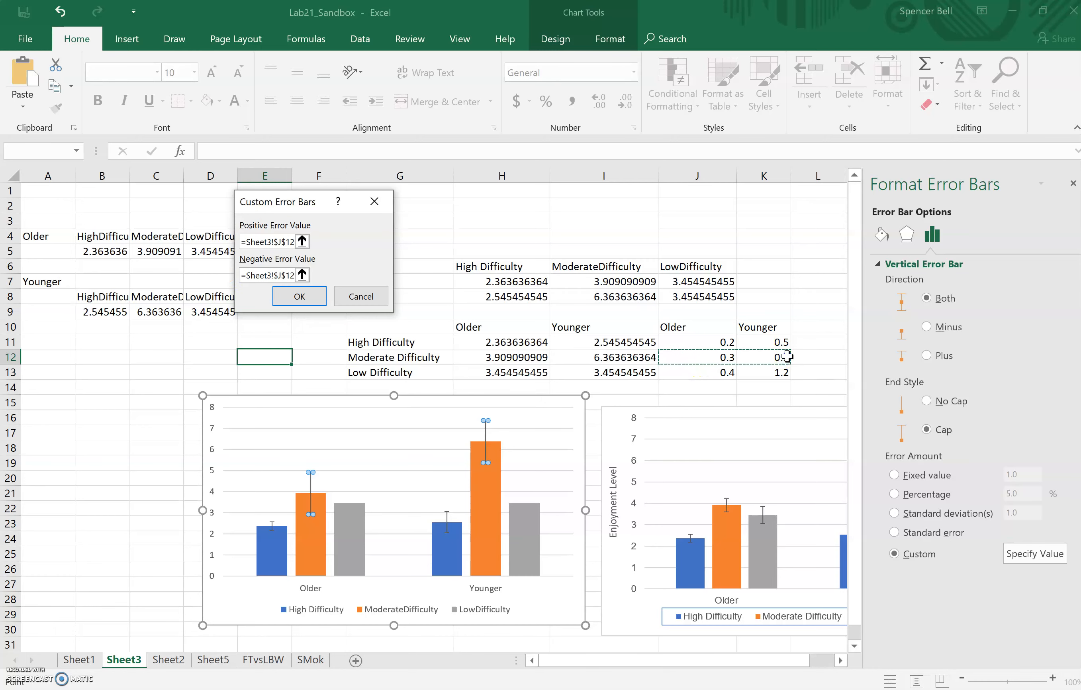
pyautogui.click(297, 297)
pyautogui.click(94, 526)
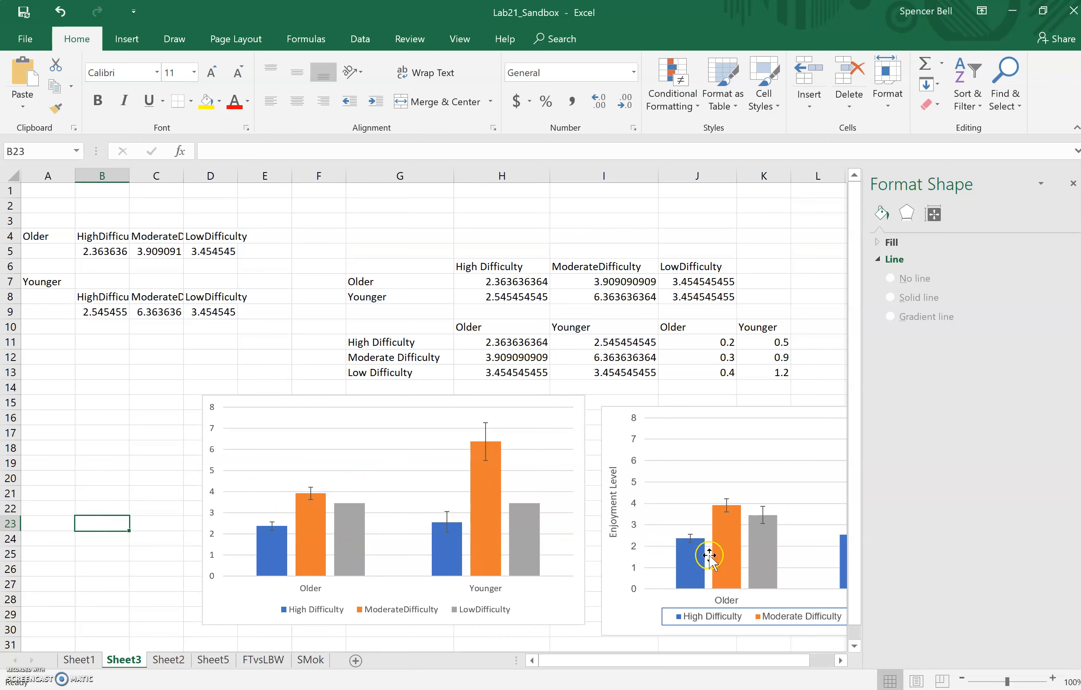
# Add error bars to the LowDifficulty series of the new chart with the error amount set to Custom.
pyautogui.click(529, 527)
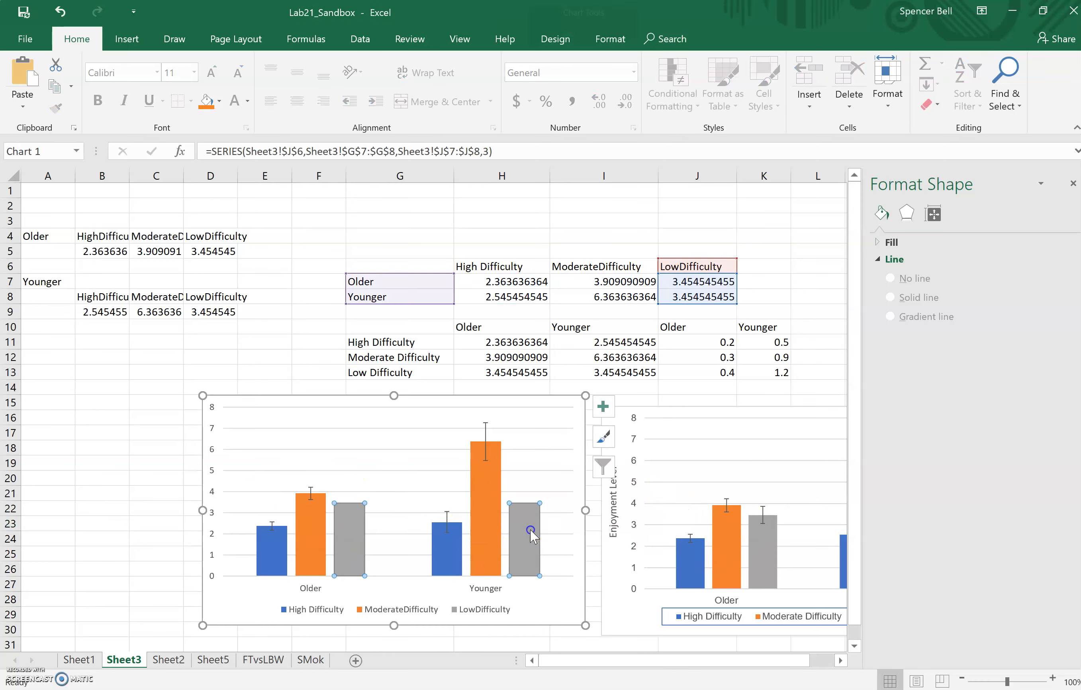
pyautogui.click(604, 417)
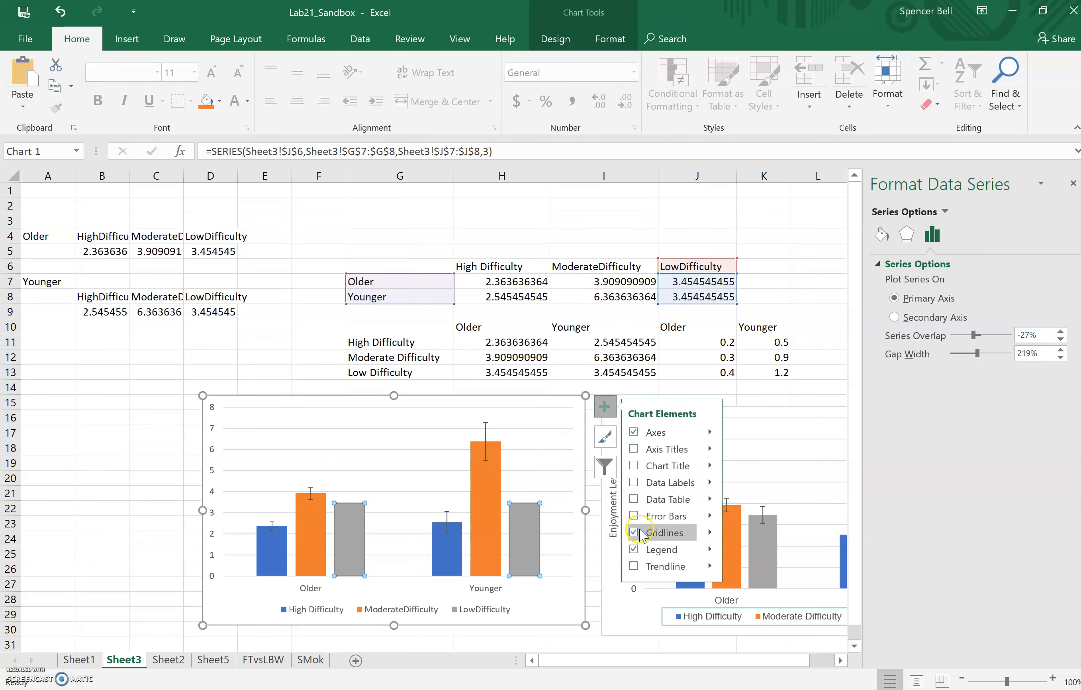
pyautogui.click(712, 517)
pyautogui.click(806, 581)
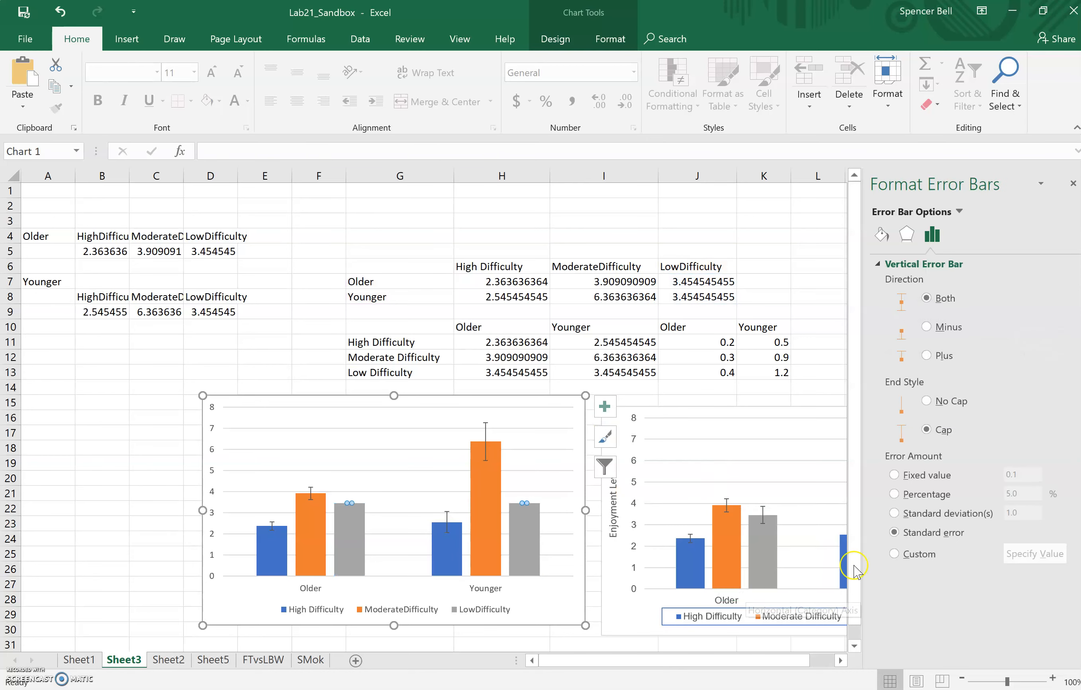
pyautogui.click(894, 553)
pyautogui.click(1029, 561)
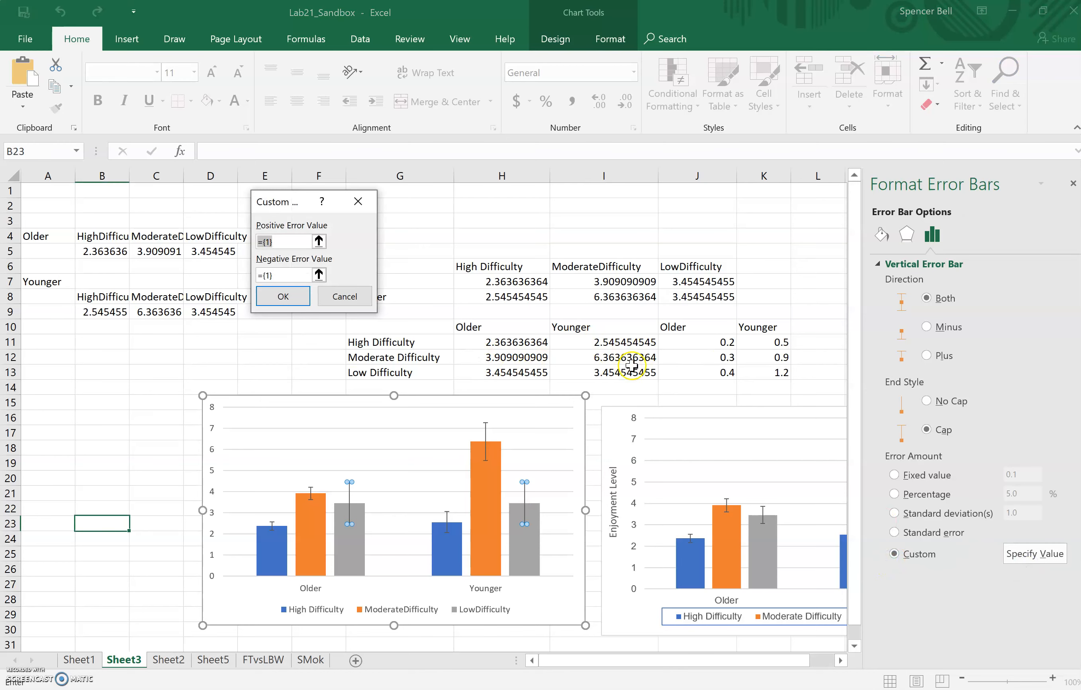
# Set both the positive and negative error values of the LowDifficulty series to J13:K13.
pyautogui.moveTo(695, 376); pyautogui.dragTo(760, 376)
pyautogui.click(281, 278)
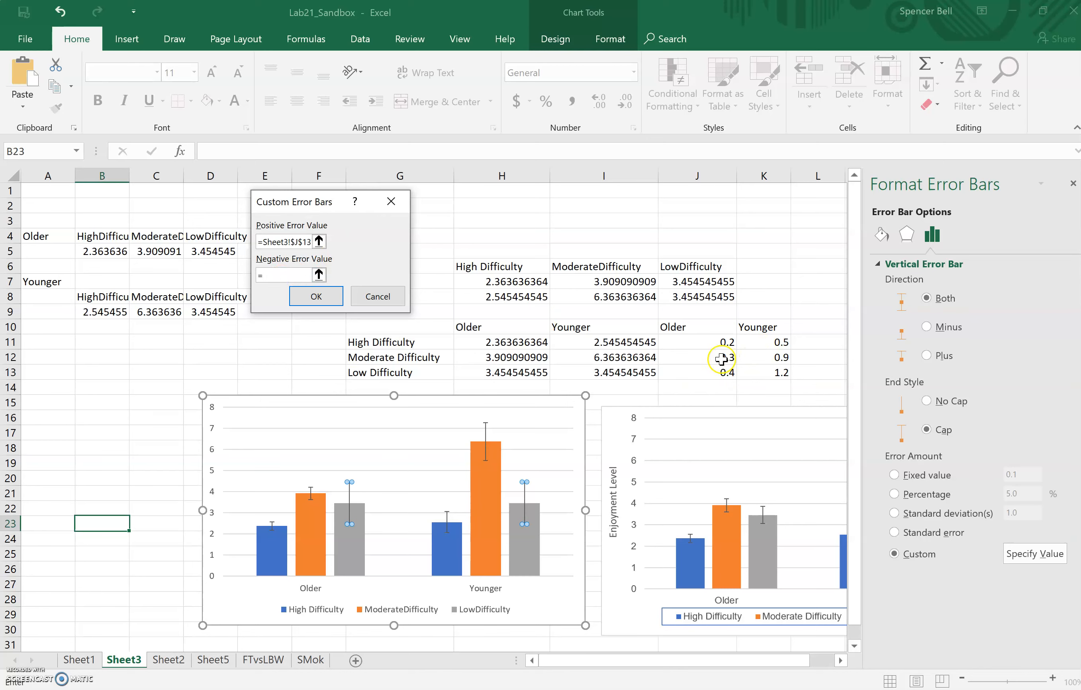
pyautogui.moveTo(707, 368); pyautogui.dragTo(763, 372)
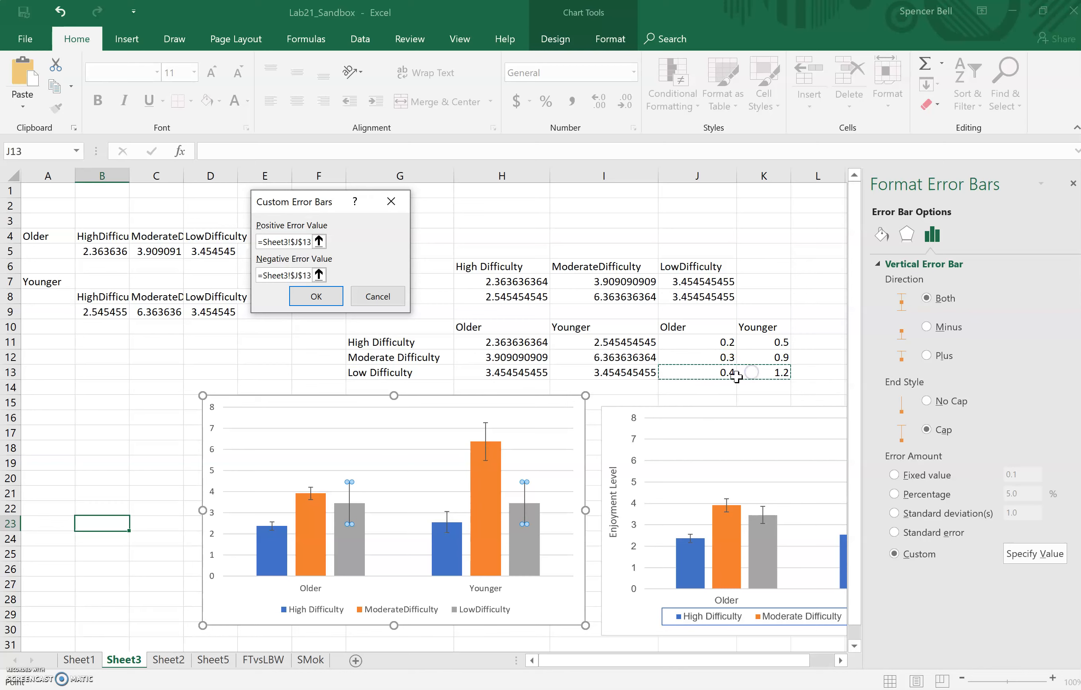
pyautogui.click(320, 305)
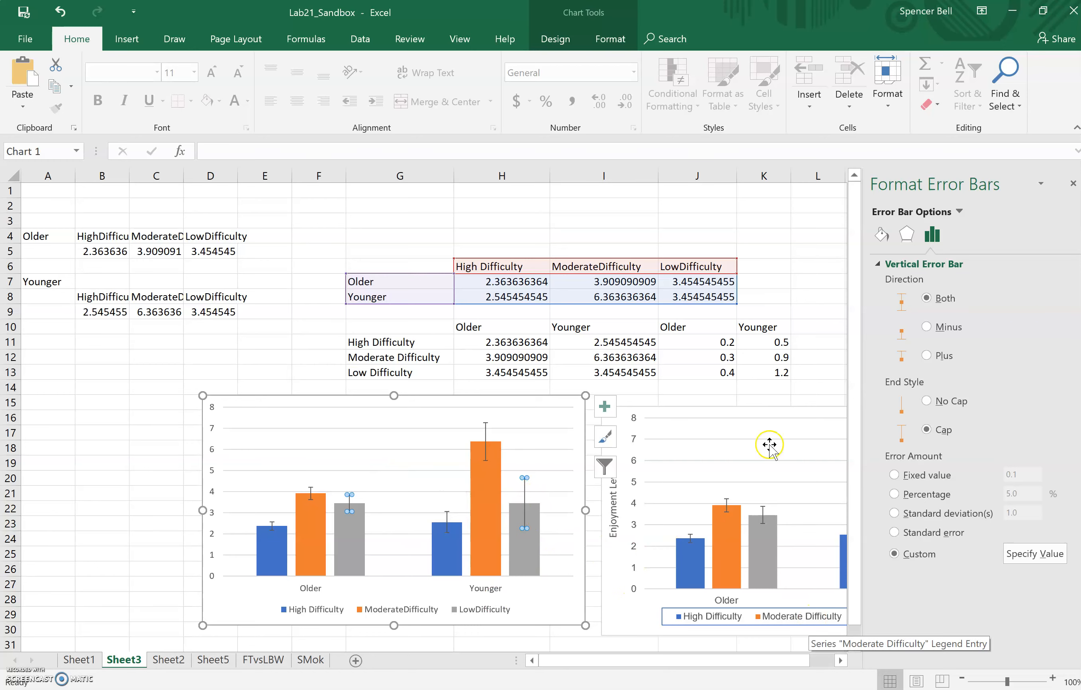
# Close the error bar formatting options and compare the new chart with the existing Enjoyment Level chart.
pyautogui.moveTo(777, 658); pyautogui.dragTo(802, 649)
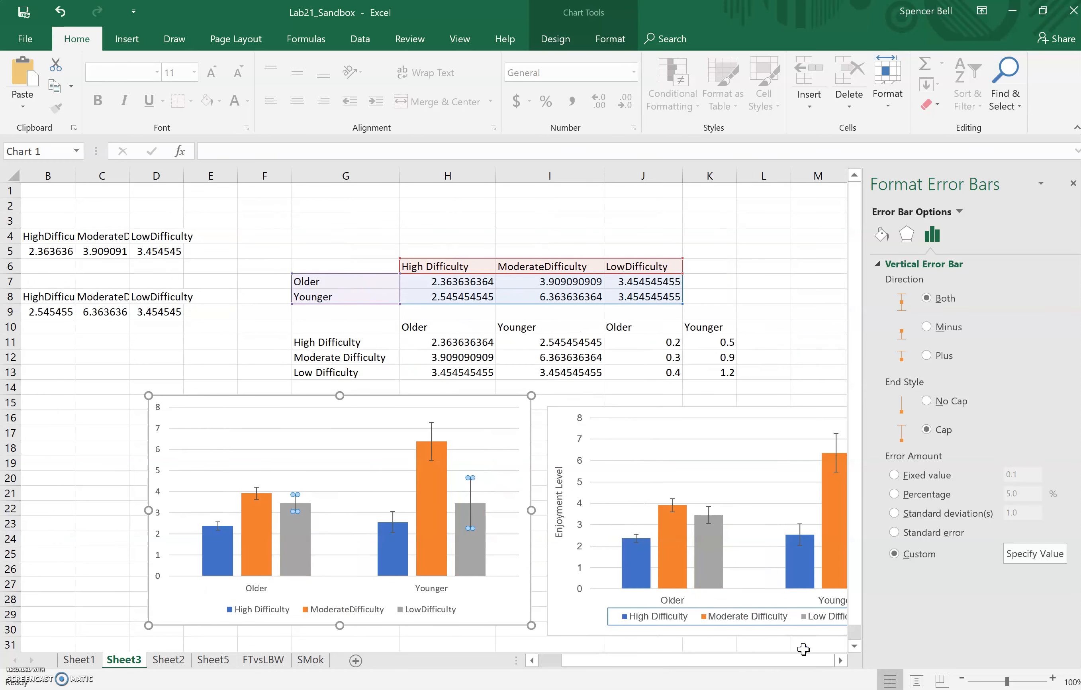
pyautogui.click(1073, 184)
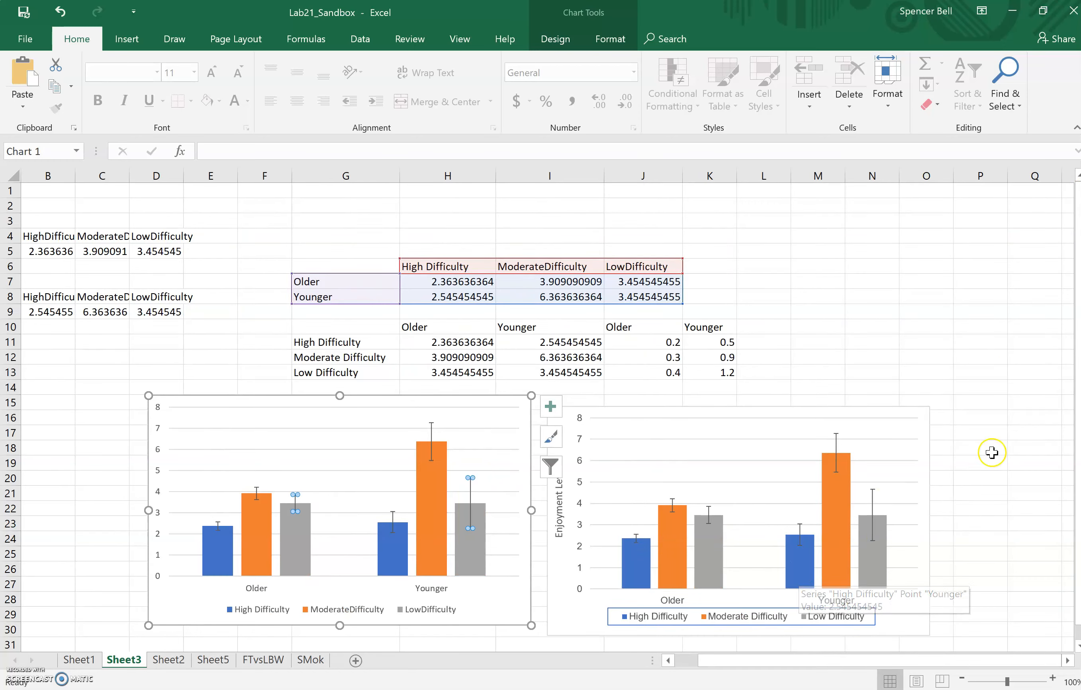
pyautogui.click(992, 438)
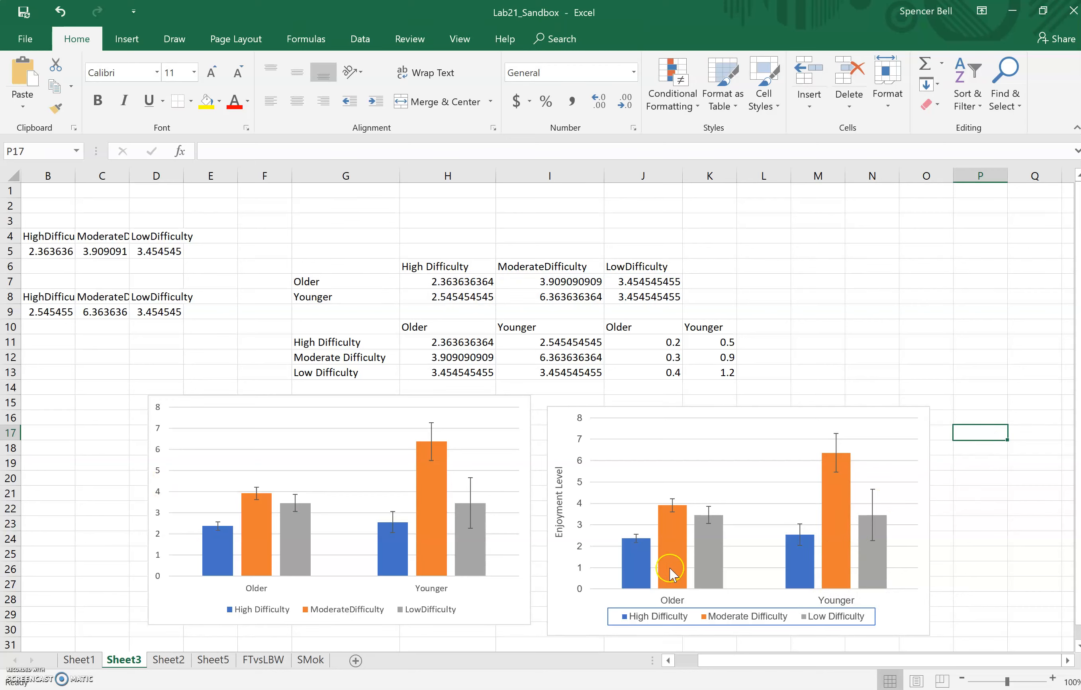
pyautogui.moveTo(849, 529)
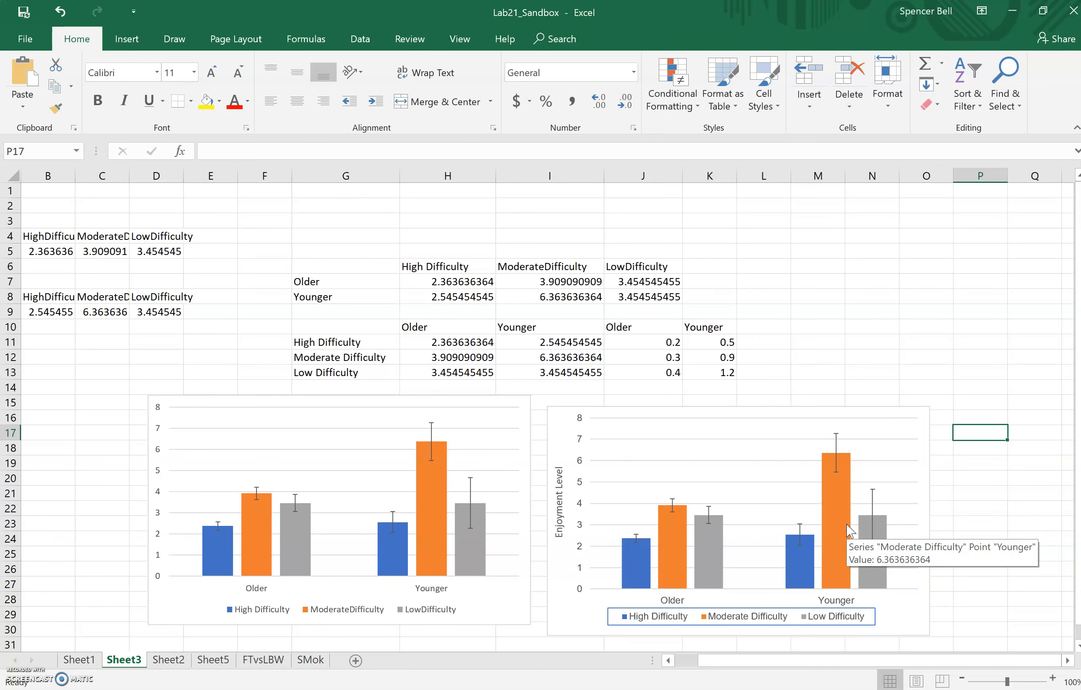